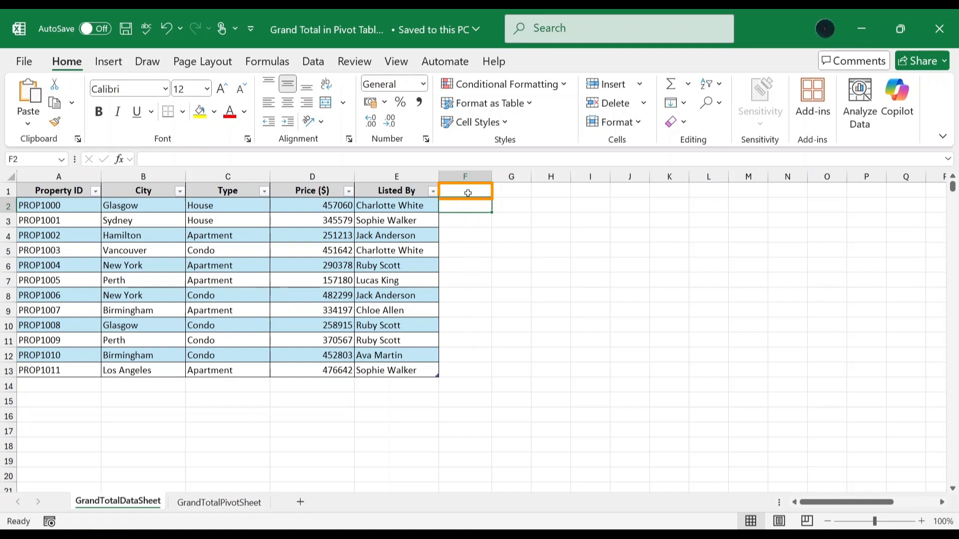
Add a GT column in F1 beside the property table and fill all its rows with "Grand Total".
left_click(468, 192)
type("GT")
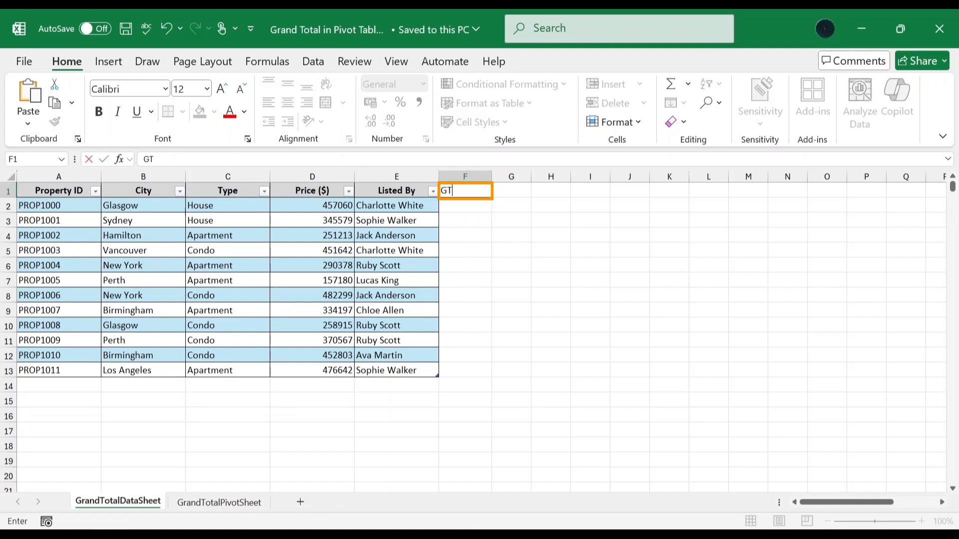
key("Return")
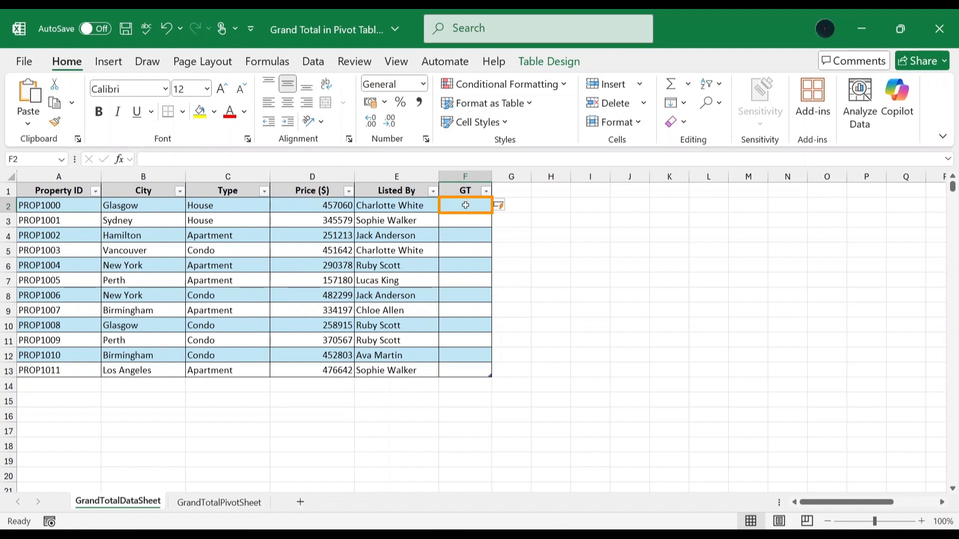
type("Grand")
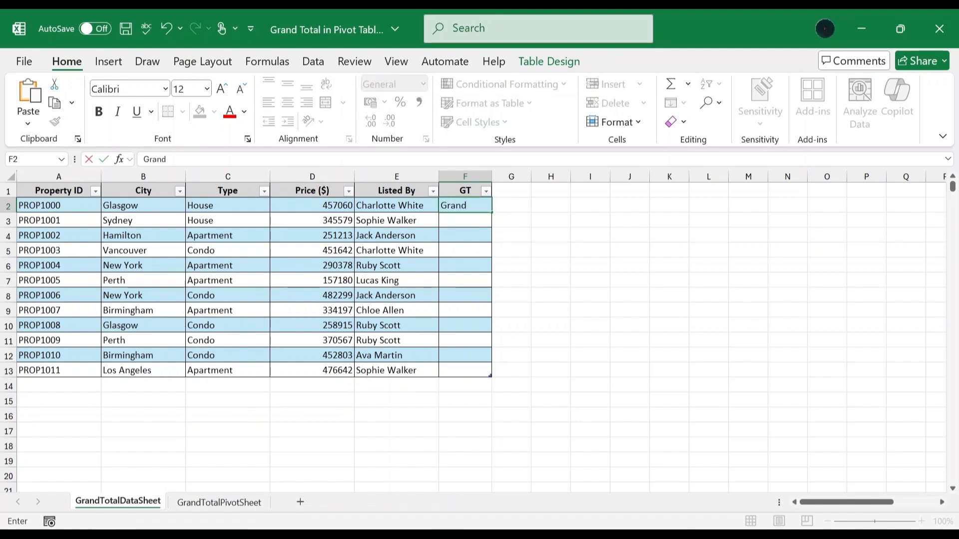
type(" Total")
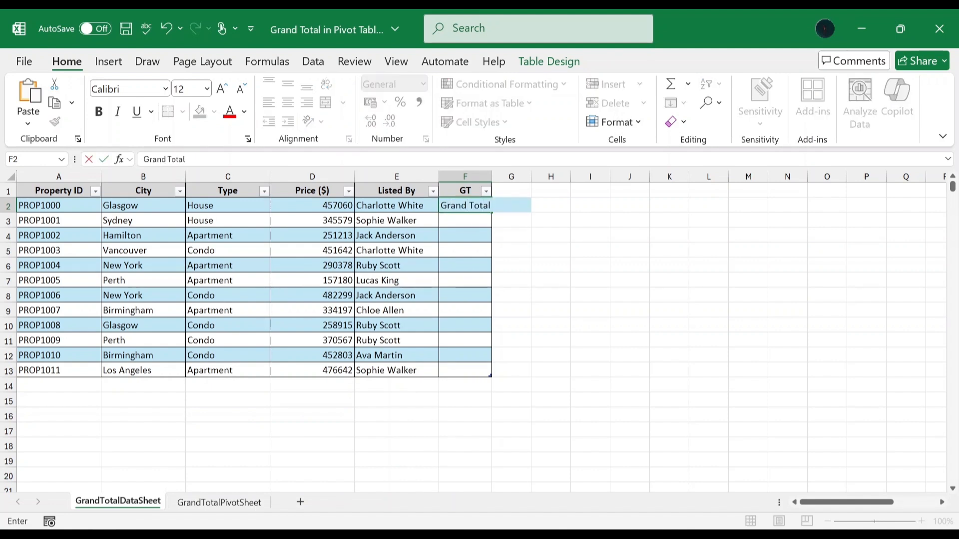
key("Return")
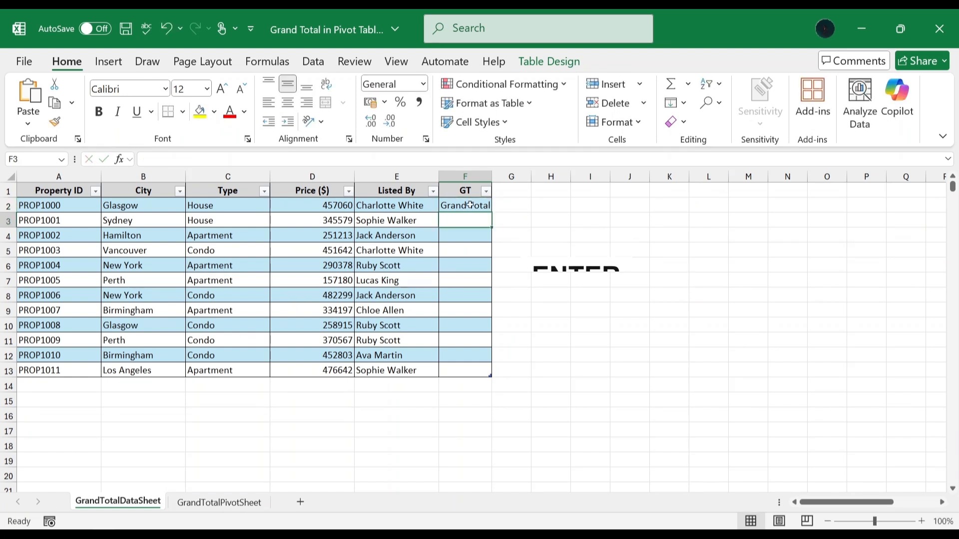
left_click(487, 206)
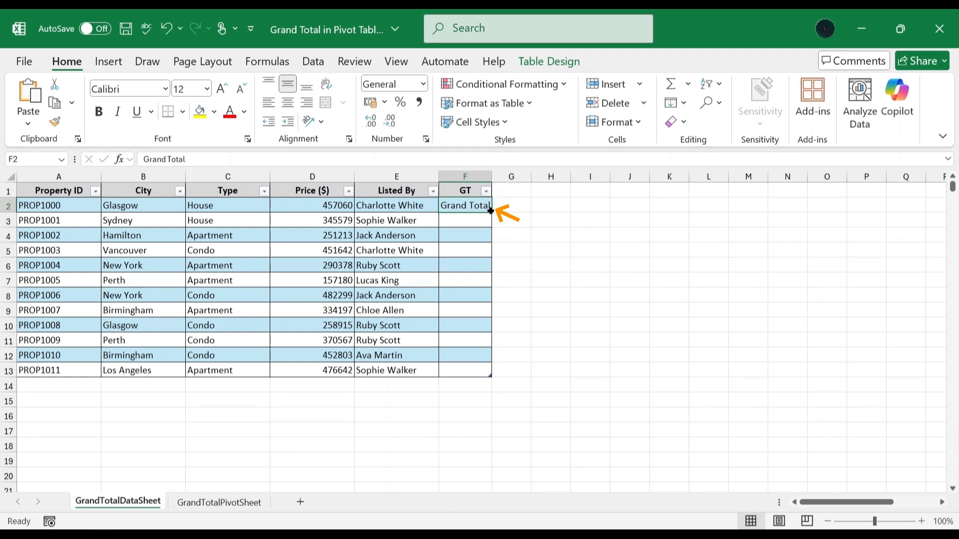
double_click(490, 211)
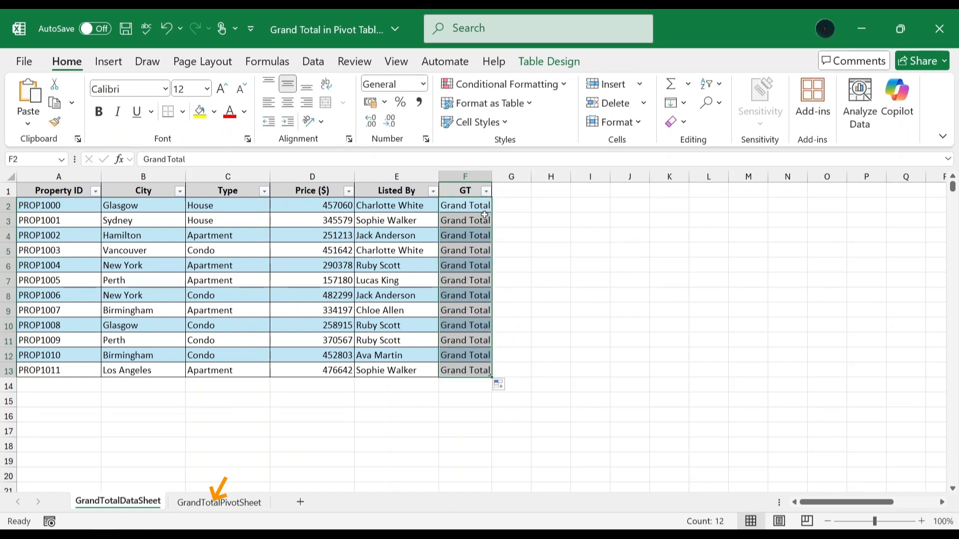
Refresh the pivot table on the GrandTotalPivotSheet sheet.
left_click(189, 503)
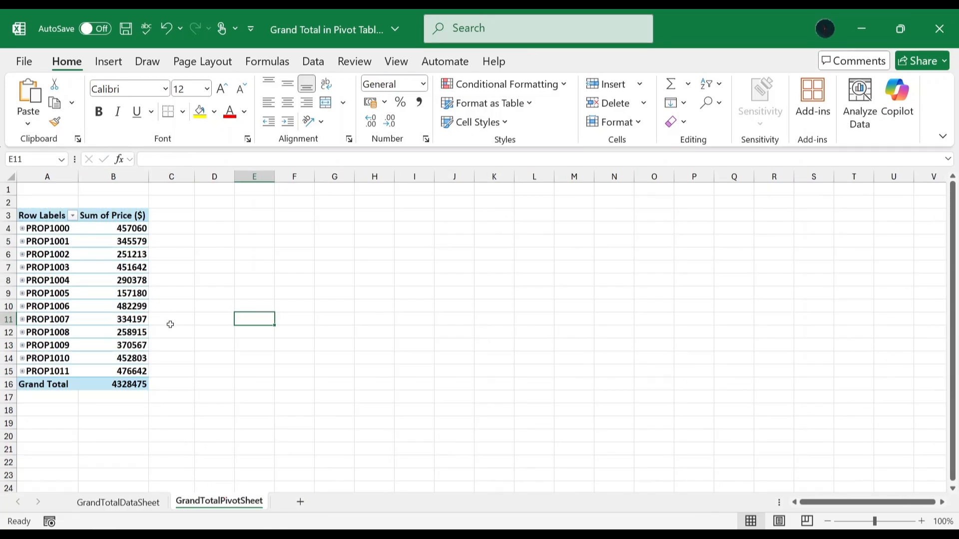
right_click(120, 294)
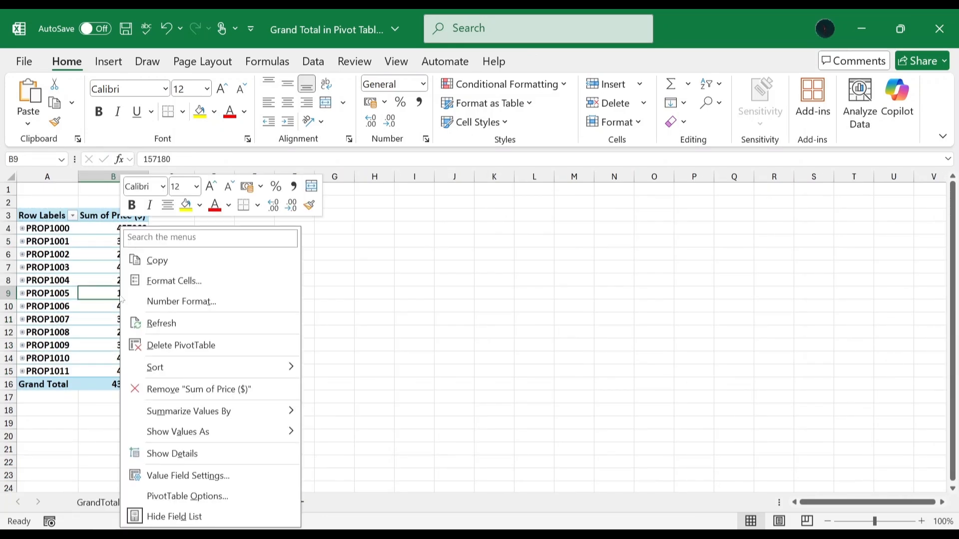
left_click(140, 323)
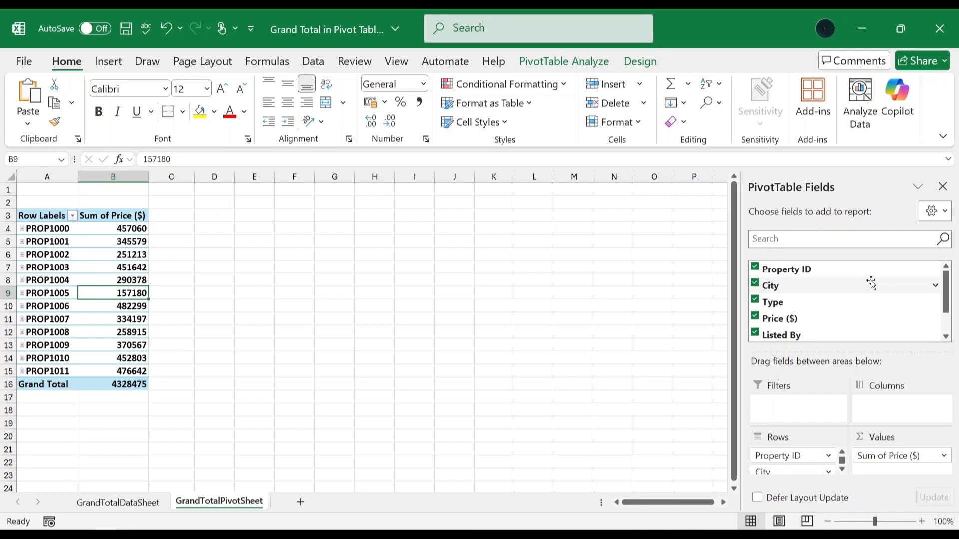
Add the GT field to the pivot table's Rows area and place it above Property ID.
scroll(871, 283, "down", 2)
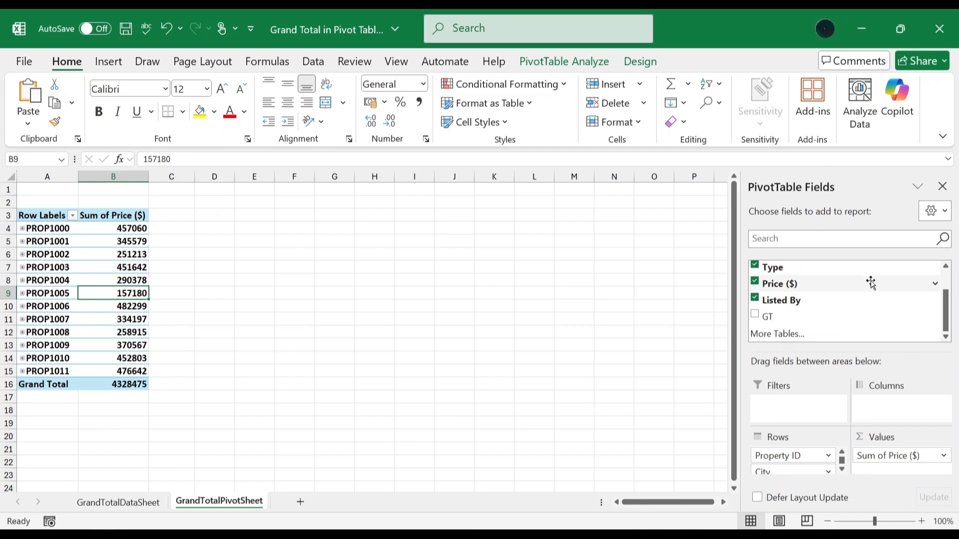
left_click(754, 317)
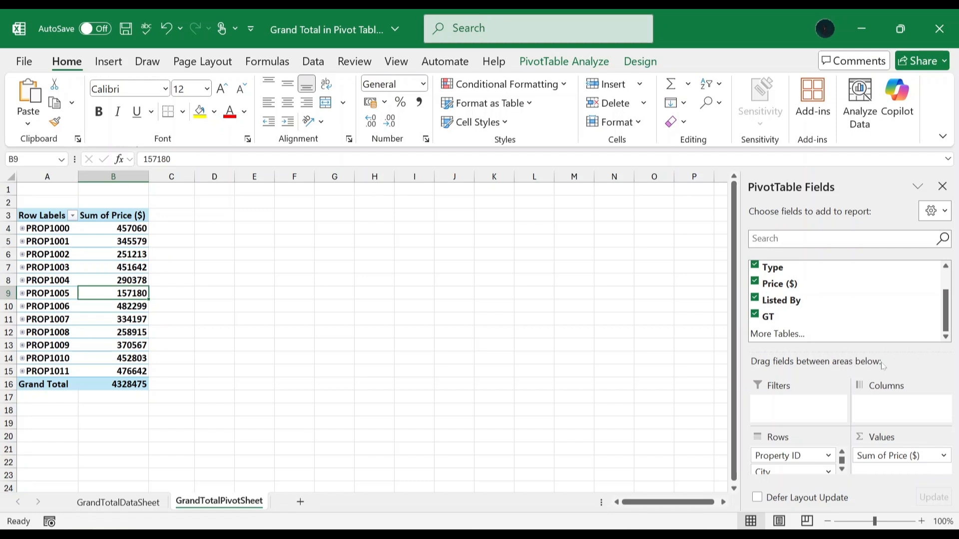
scroll(797, 459, "down", 3)
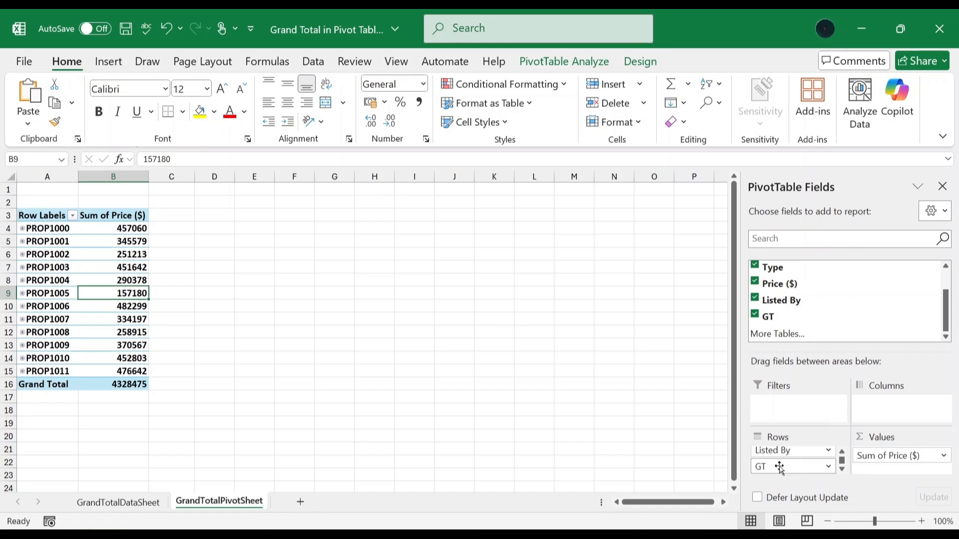
left_click_drag(780, 468, 782, 456)
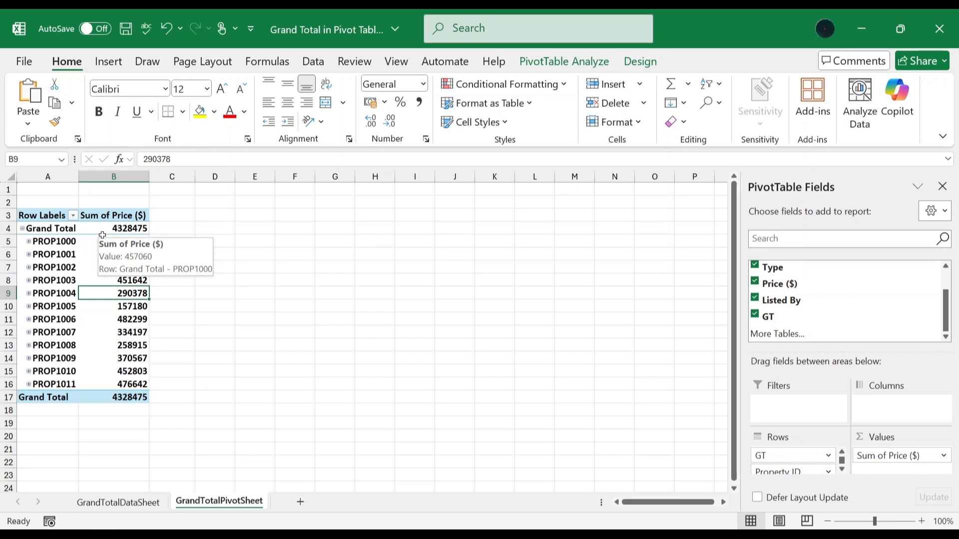
Set the pivot table's grand totals to On for Rows Only.
left_click(644, 68)
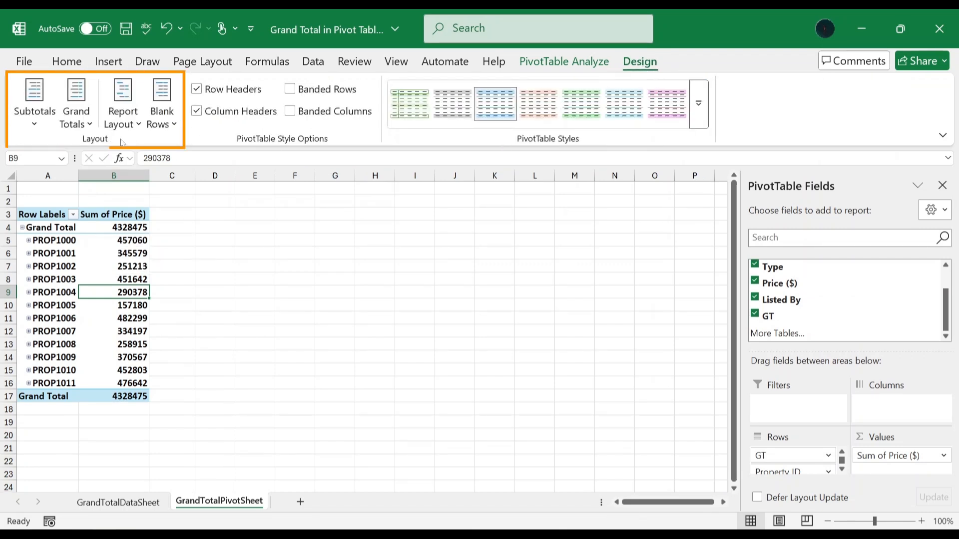
left_click(90, 123)
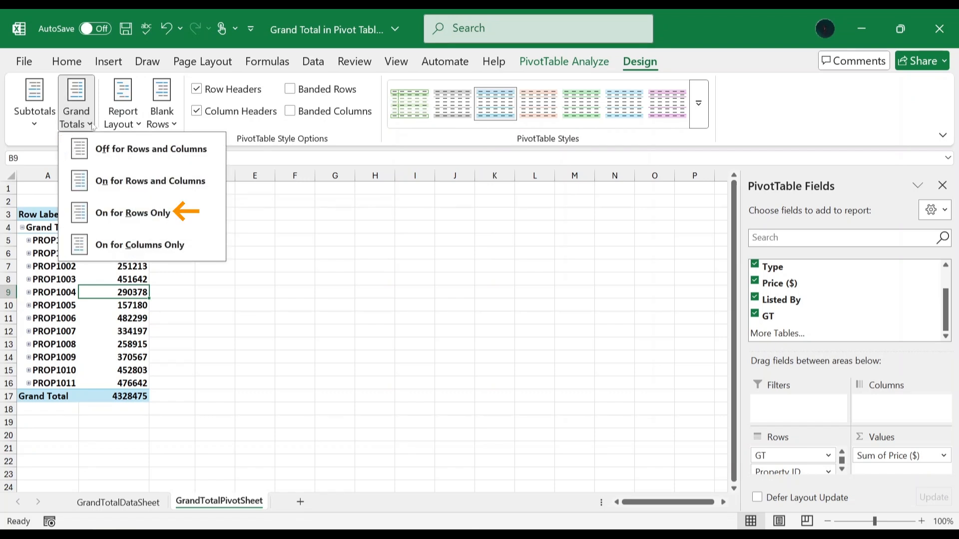
left_click(100, 208)
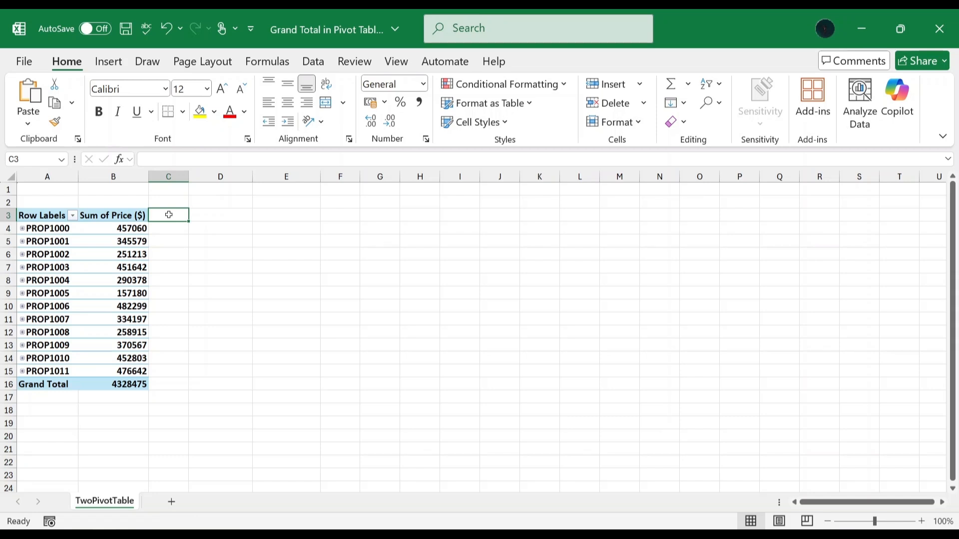
On the TwoPivotTable sheet, copy the Grand Total label from A16 into A2 above the pivot table.
left_click(42, 384)
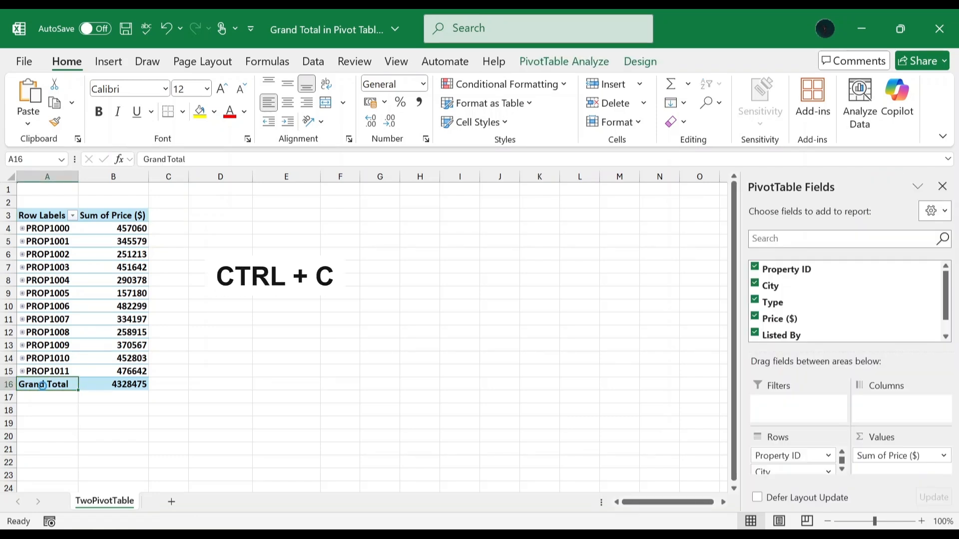
key("ctrl+c")
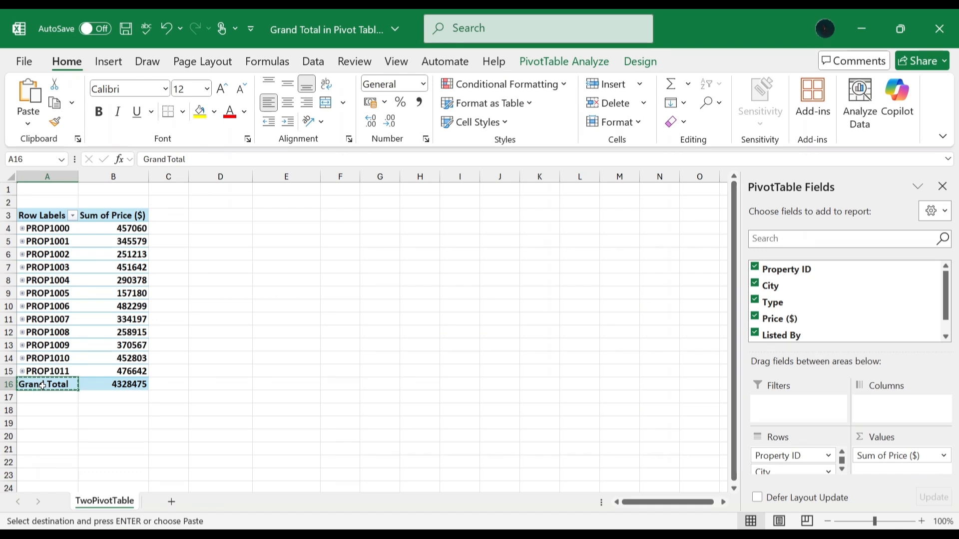
left_click(49, 203)
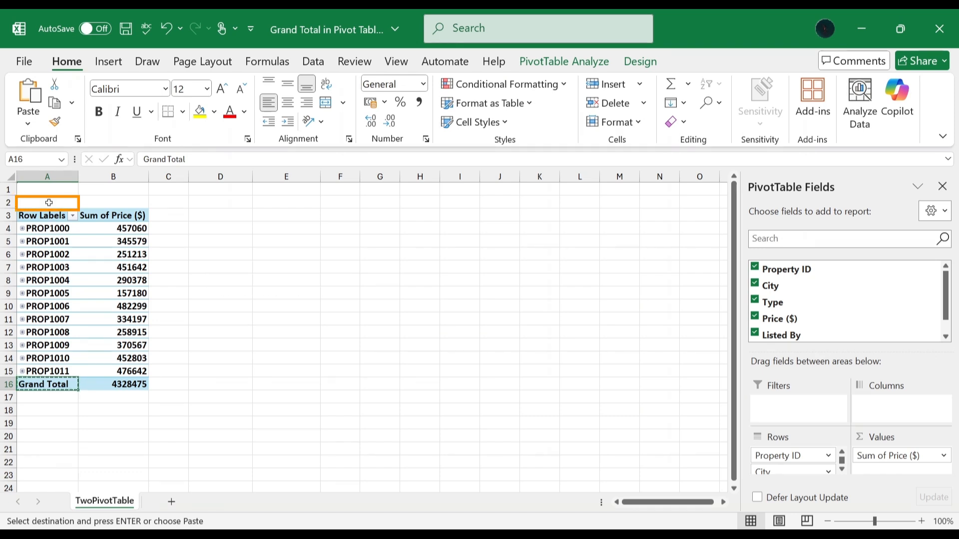
key("Return")
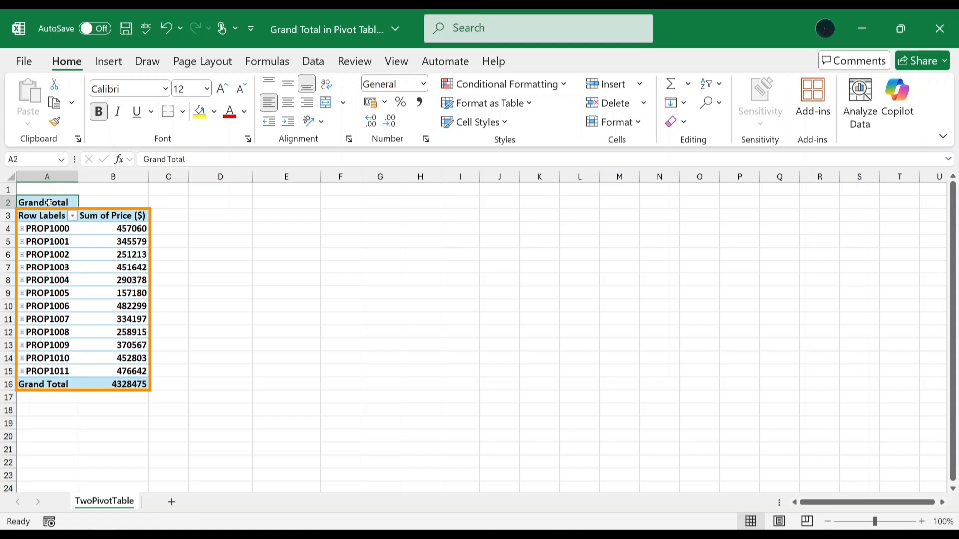
Duplicate the whole pivot table in A3:B16, placing the copy at D3.
left_click_drag(49, 216, 114, 392)
key("ctrl+c")
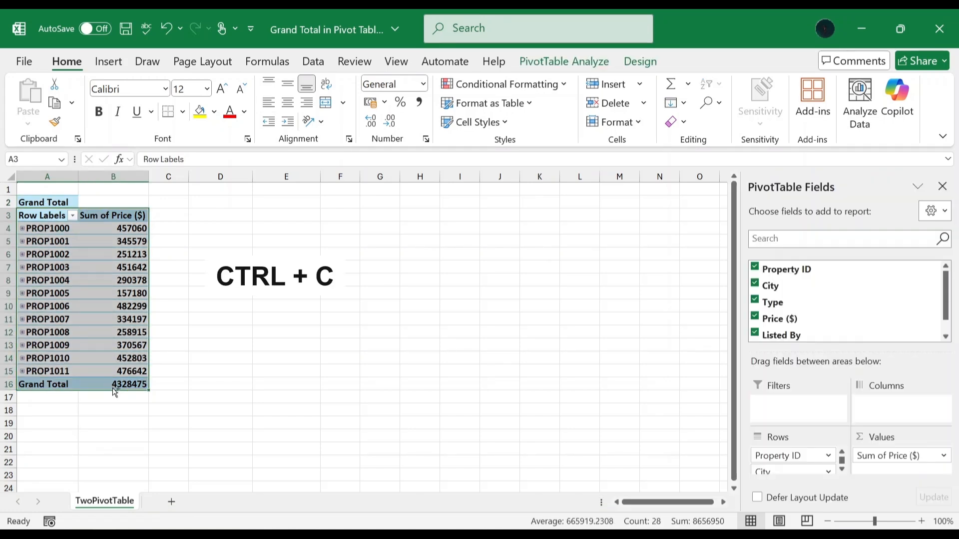
key("ctrl+c")
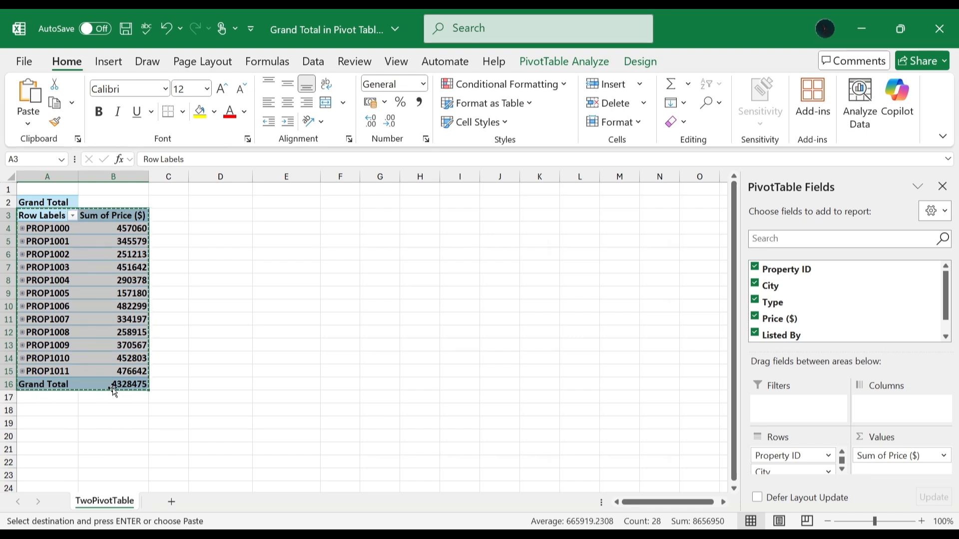
left_click(217, 213)
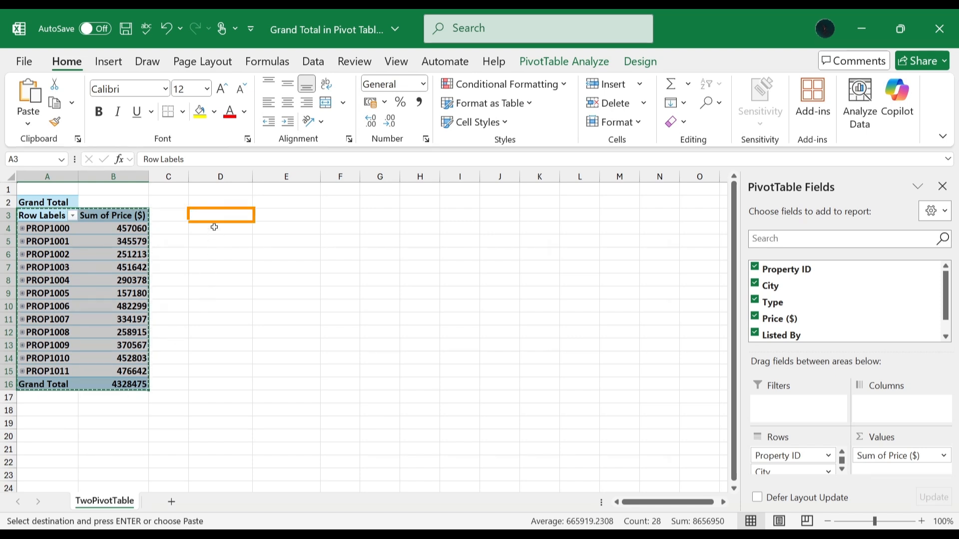
key("ctrl+v")
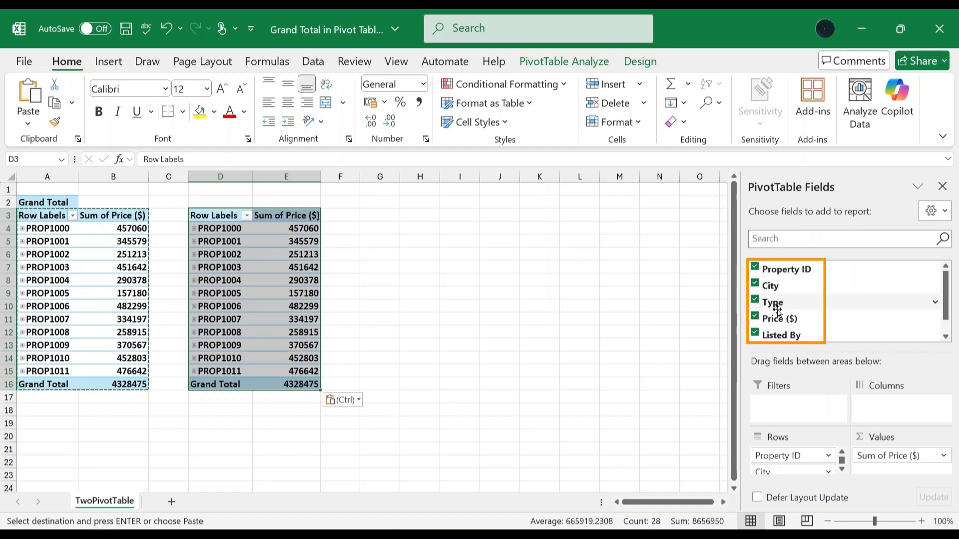
Remove the Listed By, Type, City and Property ID fields from the copied pivot table, keeping only Price ($).
left_click(754, 333)
left_click(755, 300)
left_click(755, 282)
left_click(755, 266)
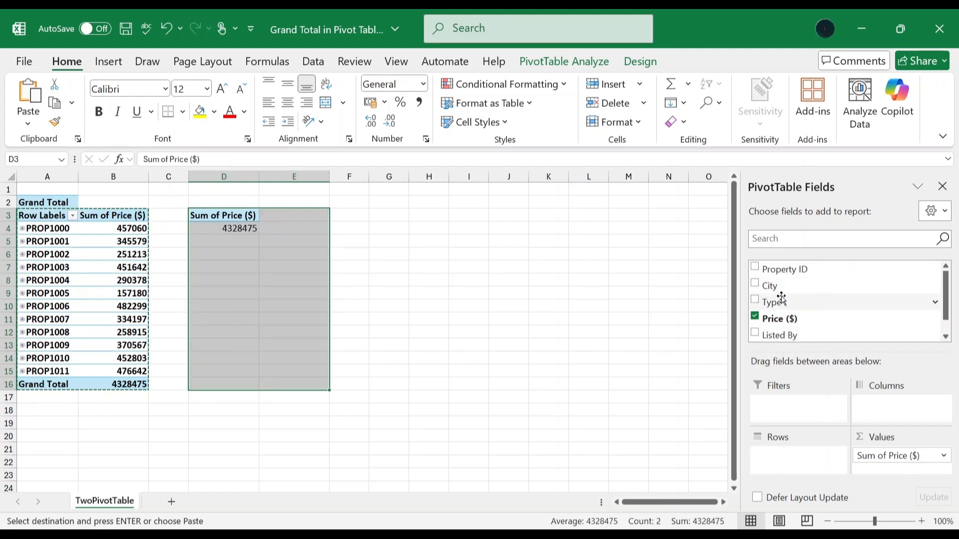
Copy the reduced pivot table in D3:D4 to B1 and hide row 1.
left_click(225, 218)
left_click_drag(226, 218, 226, 228)
key("ctrl+c")
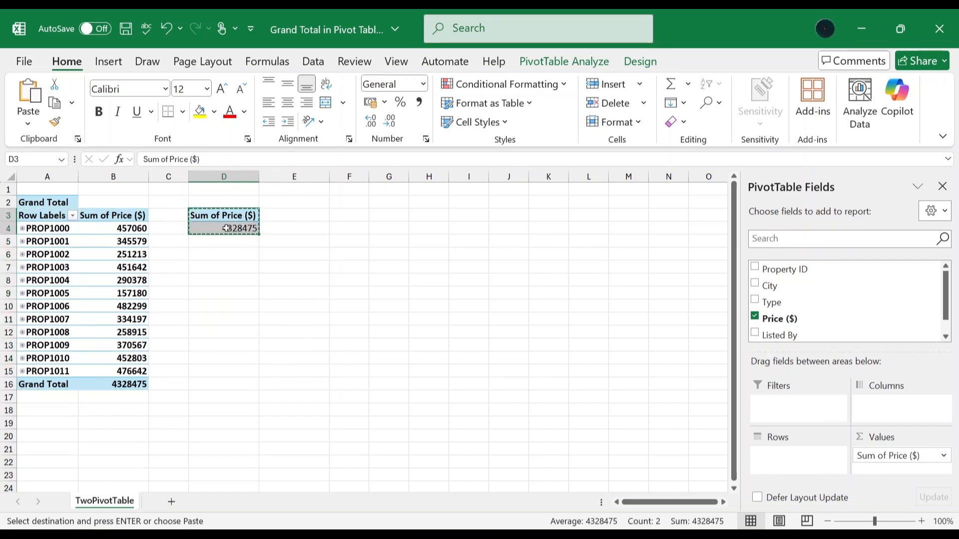
left_click(124, 190)
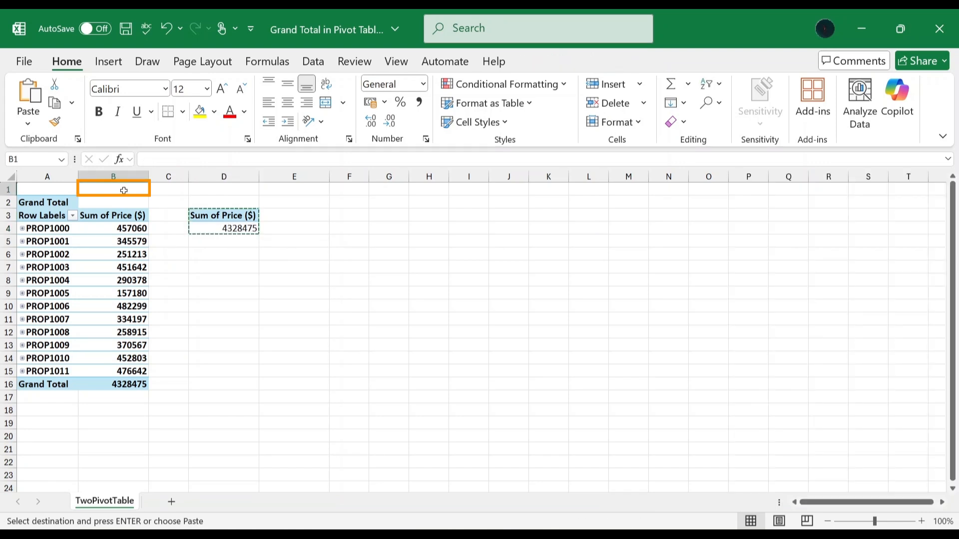
key("ctrl+v")
key("Return")
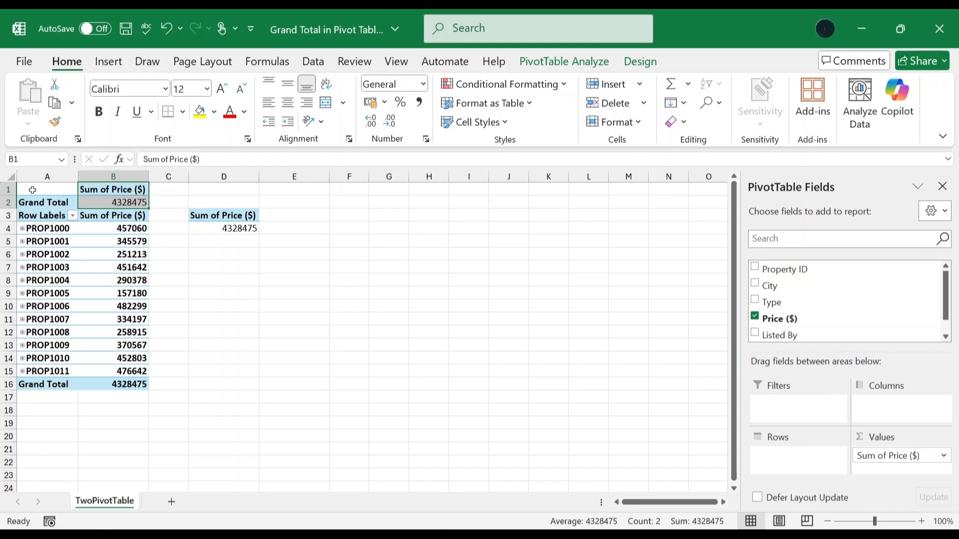
right_click(7, 190)
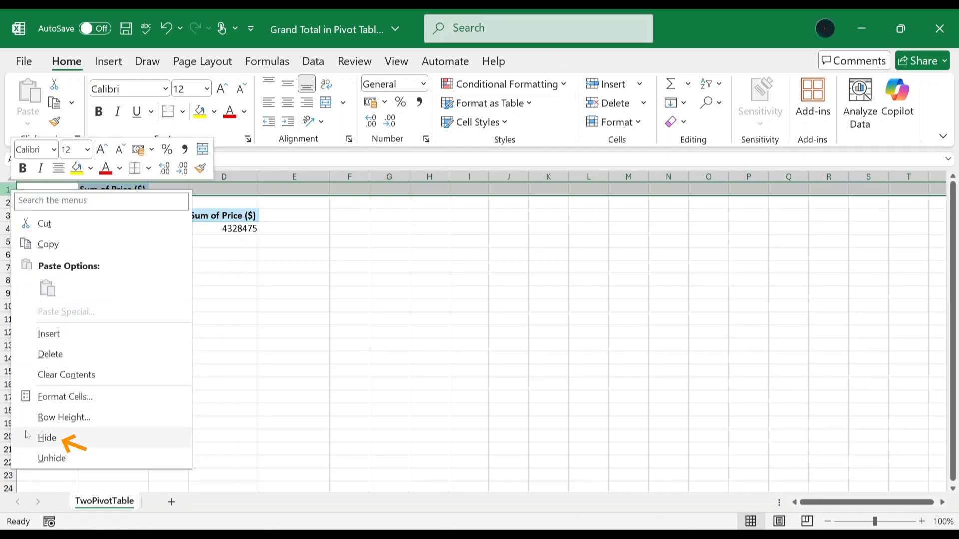
left_click(26, 437)
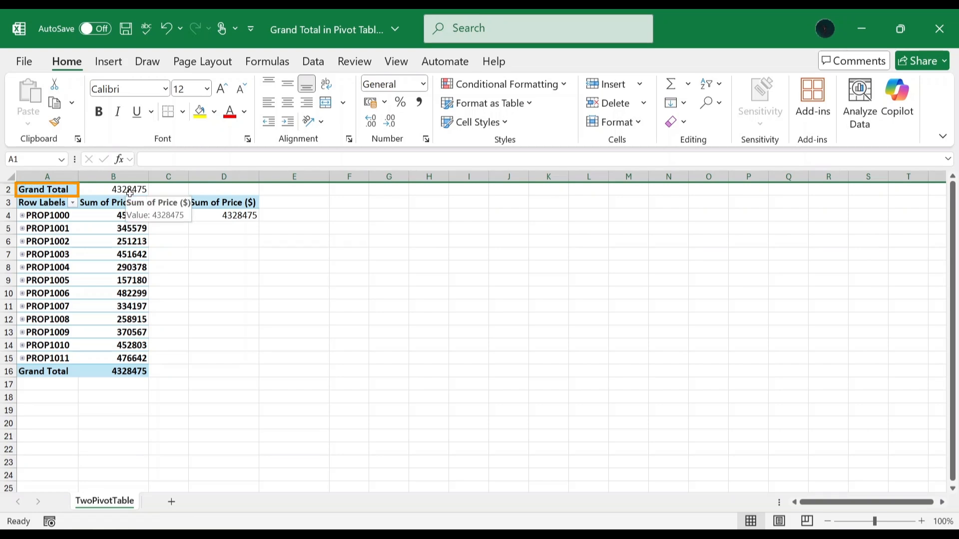
Apply the formatting of the Grand Total label in A2 to B2 and right-align B2.
left_click(48, 189)
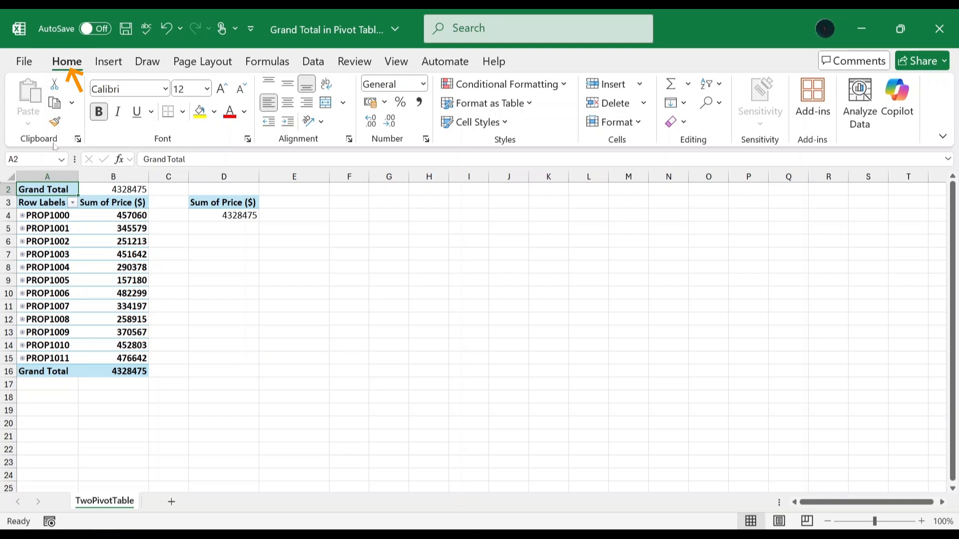
left_click(55, 122)
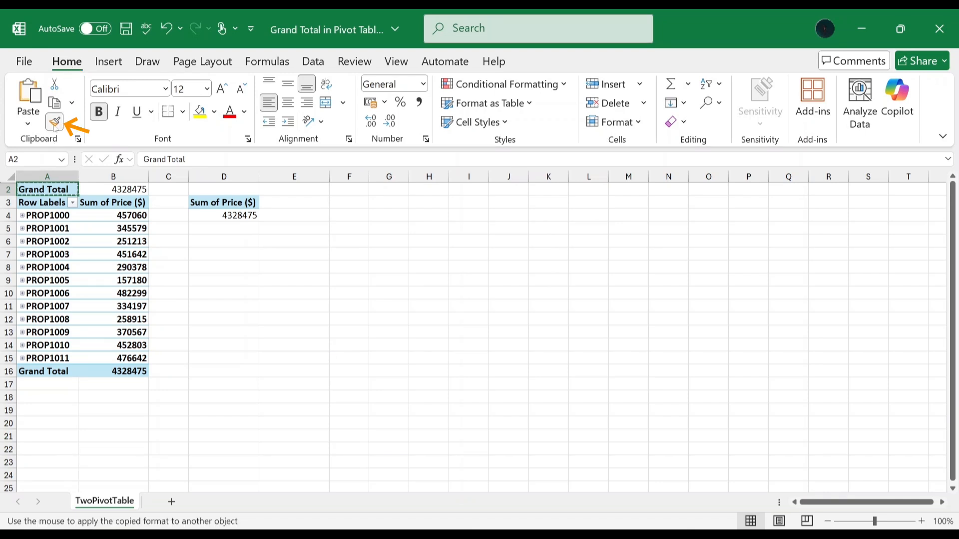
left_click(99, 189)
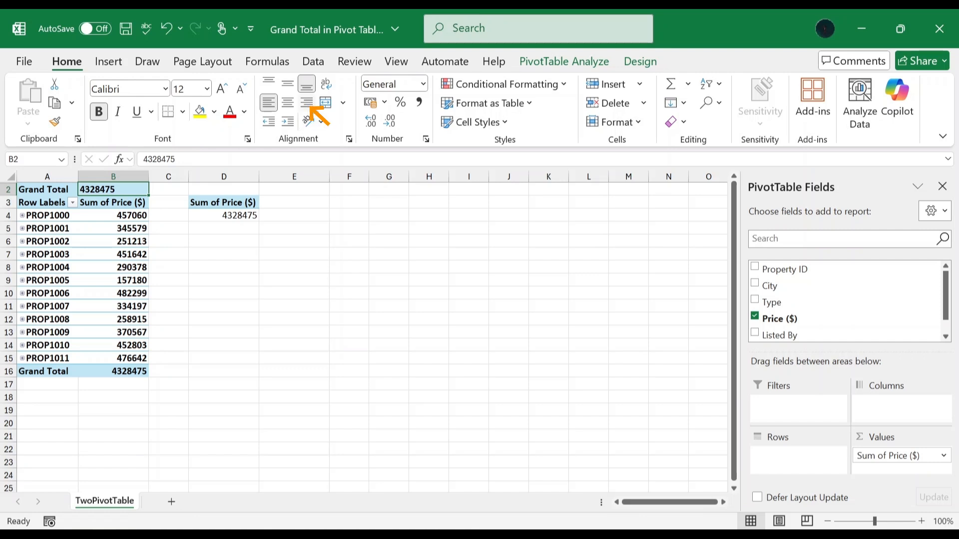
left_click(307, 102)
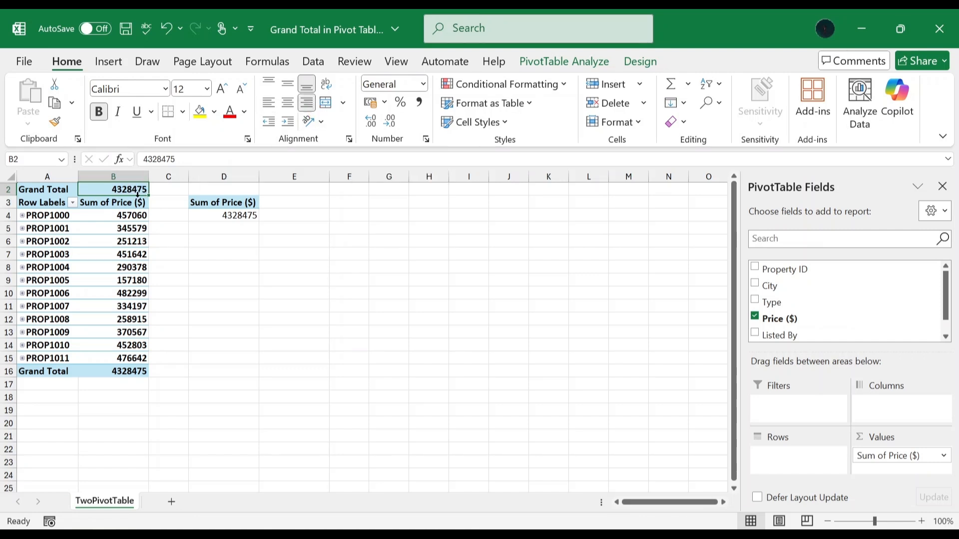
left_click(166, 199)
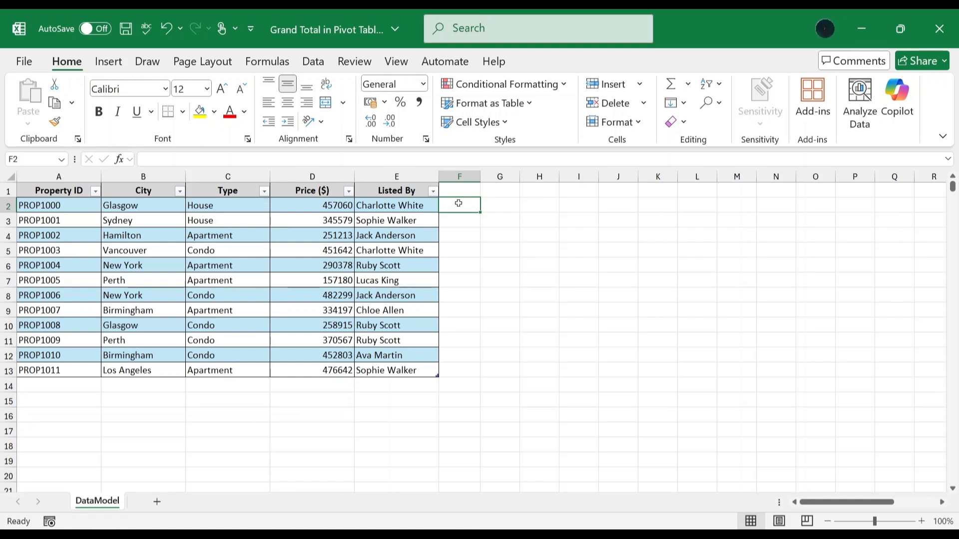
Create a pivot table from Table2 on a new worksheet, adding the data to the Data Model.
left_click(401, 206)
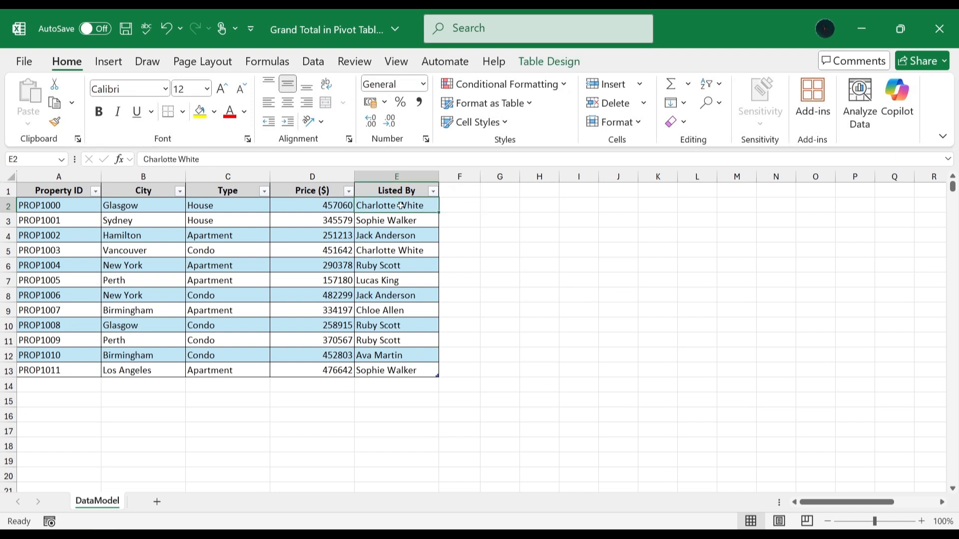
left_click(109, 61)
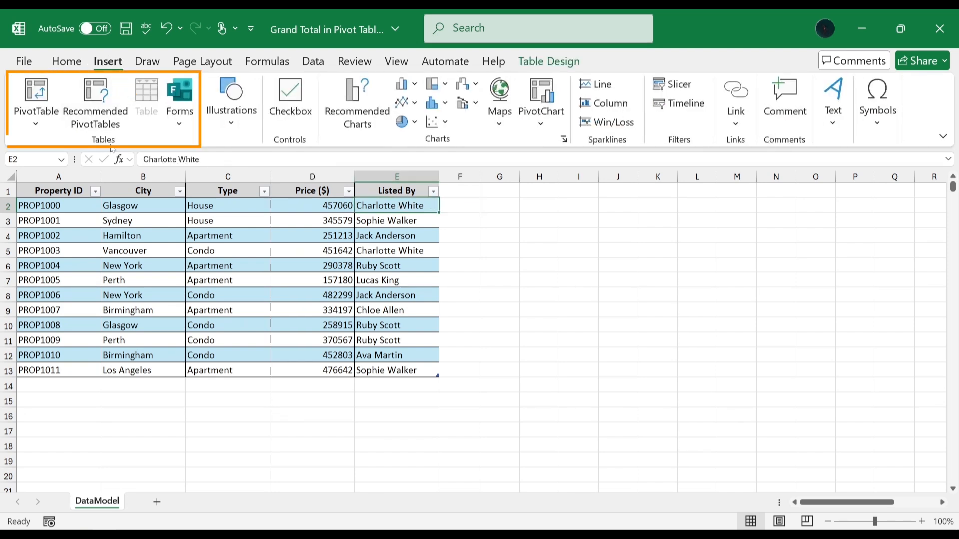
left_click(36, 97)
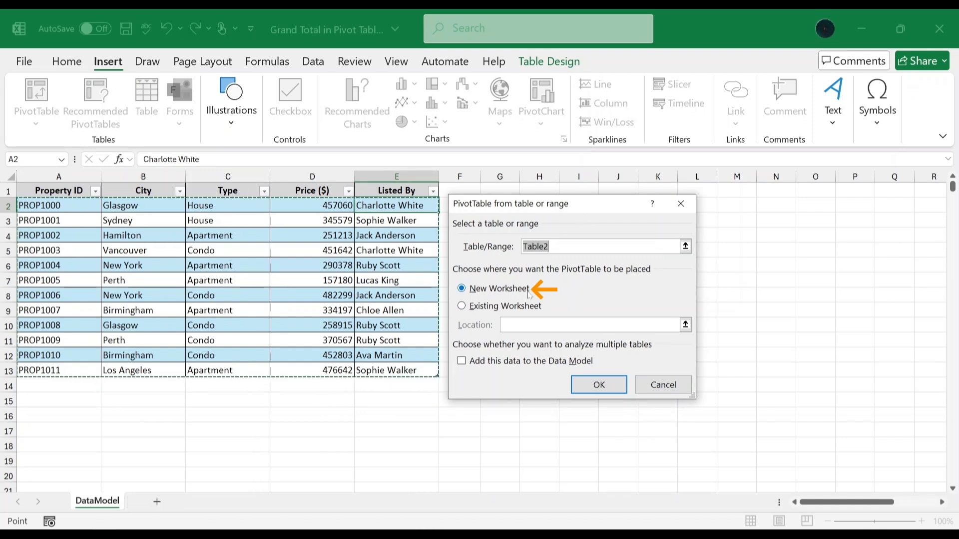
left_click(492, 367)
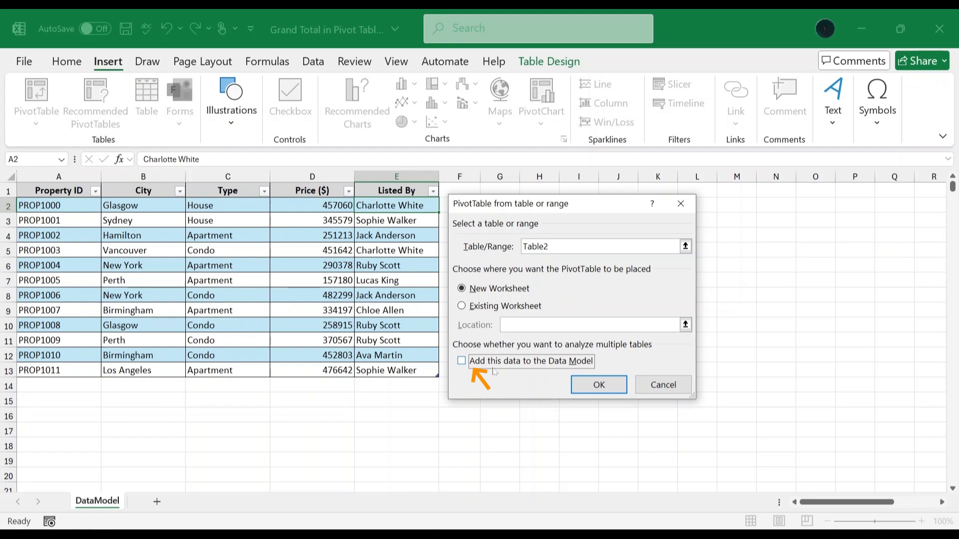
left_click(566, 367)
left_click(599, 384)
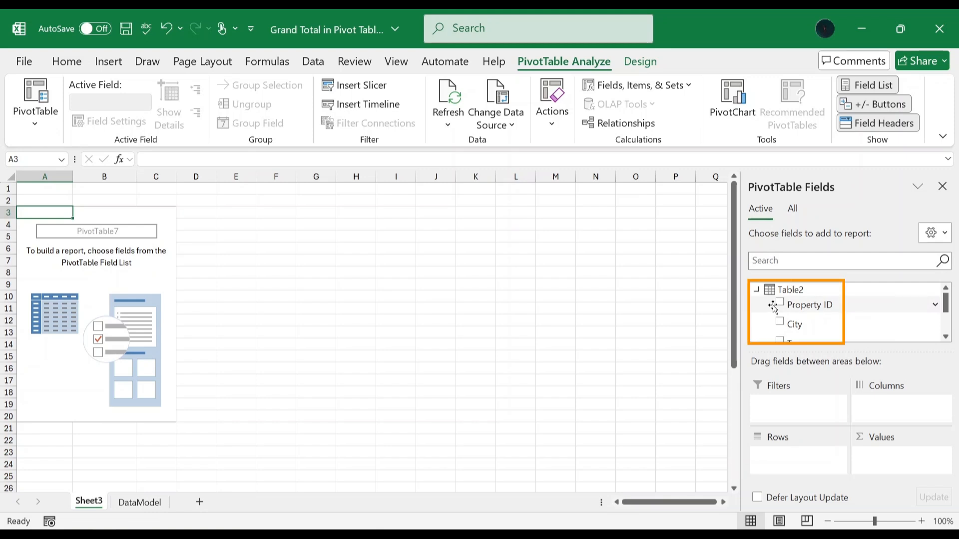
Add the Property ID, City, Type, Price ($) and Listed By fields to the new pivot table.
left_click(779, 302)
left_click(780, 322)
left_click(779, 338)
scroll(942, 332, "down", 2)
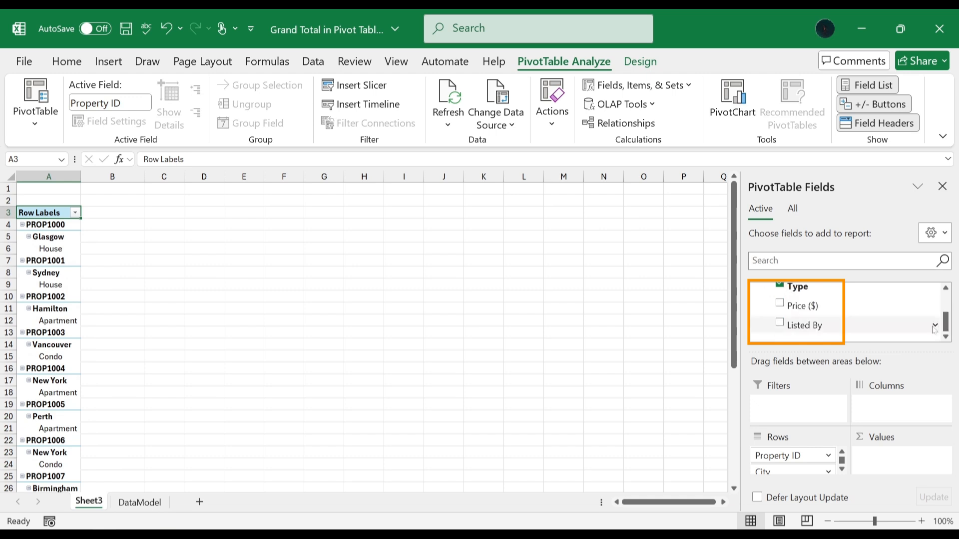
left_click(780, 303)
left_click(780, 322)
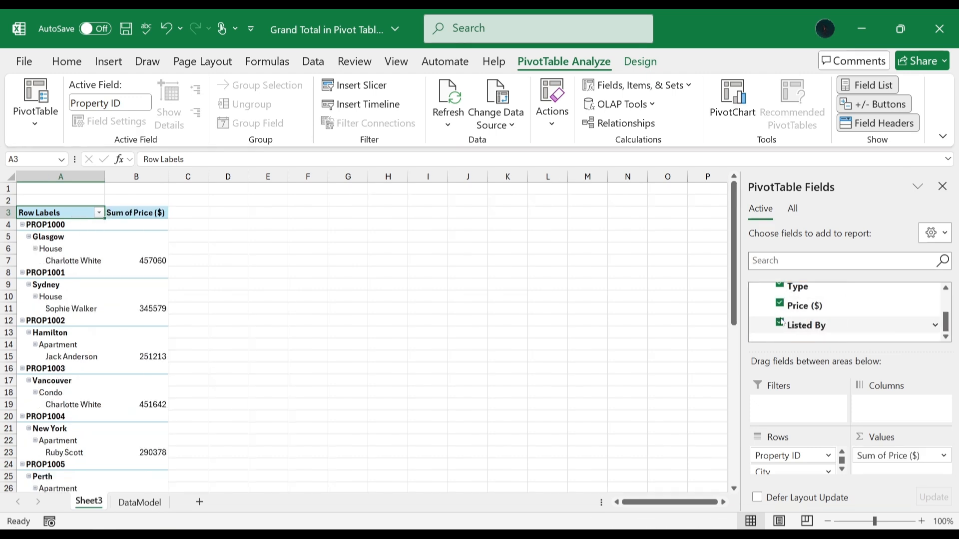
Paste the formula =CUBEVALUE("ThisWorkbookDataModel","[Measures].[Sum of Price ($)]") into B2 without active content.
left_click(143, 199)
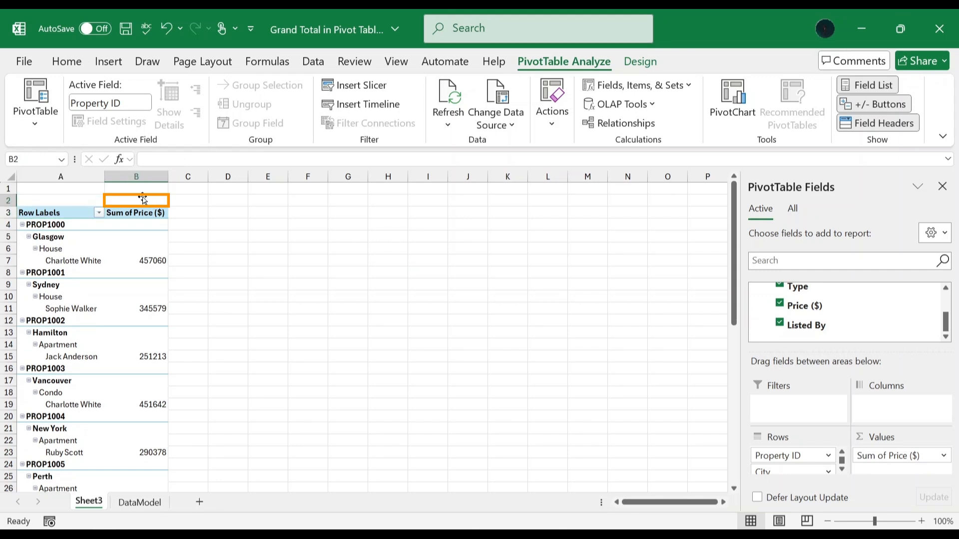
left_click(211, 159)
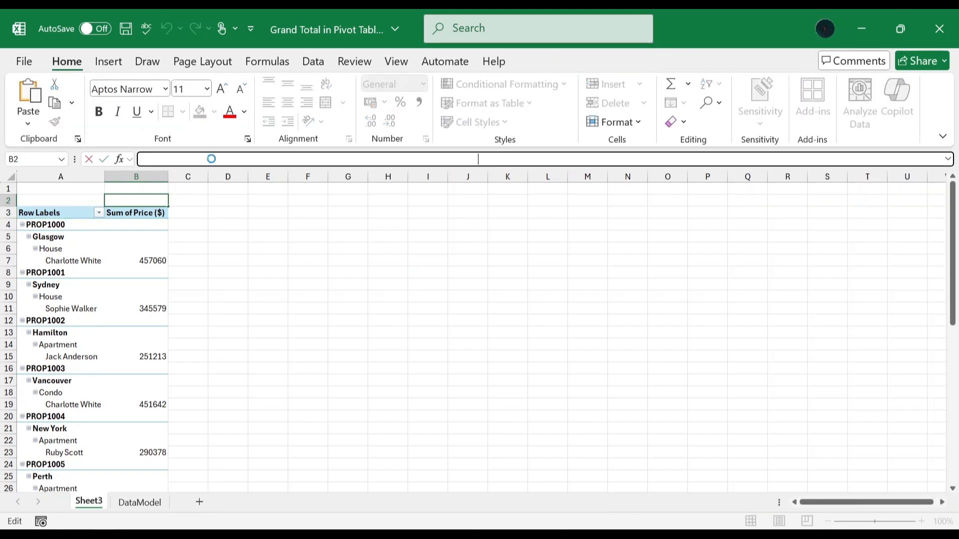
key("ctrl+v")
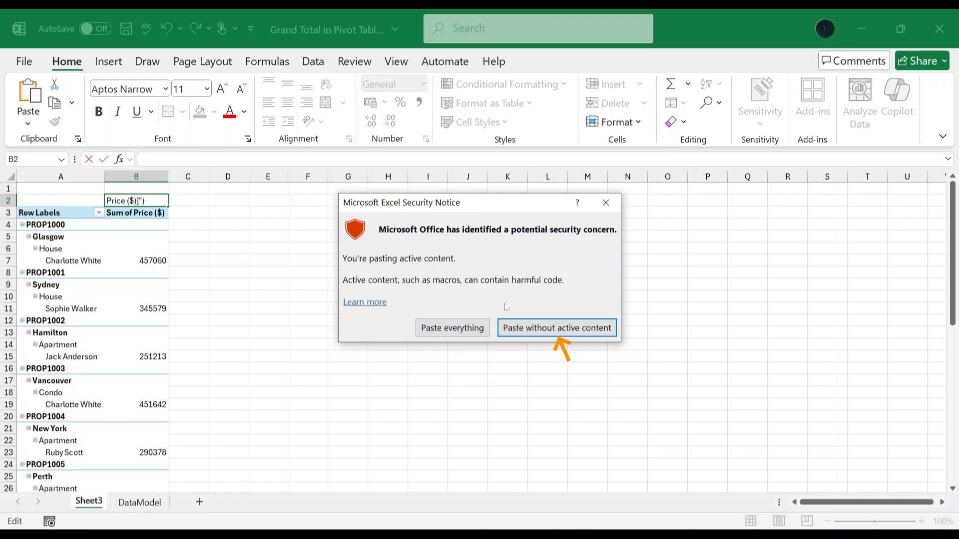
left_click(554, 329)
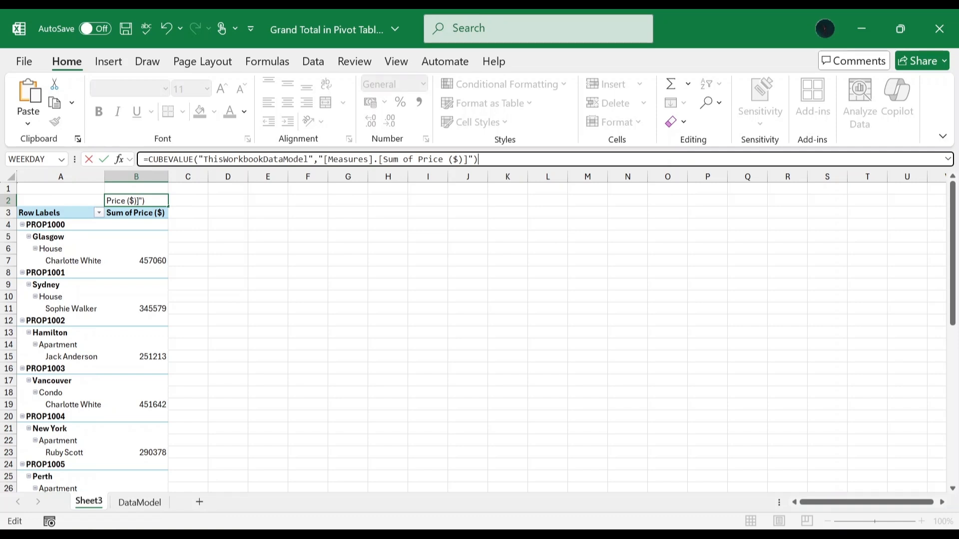
key("Return")
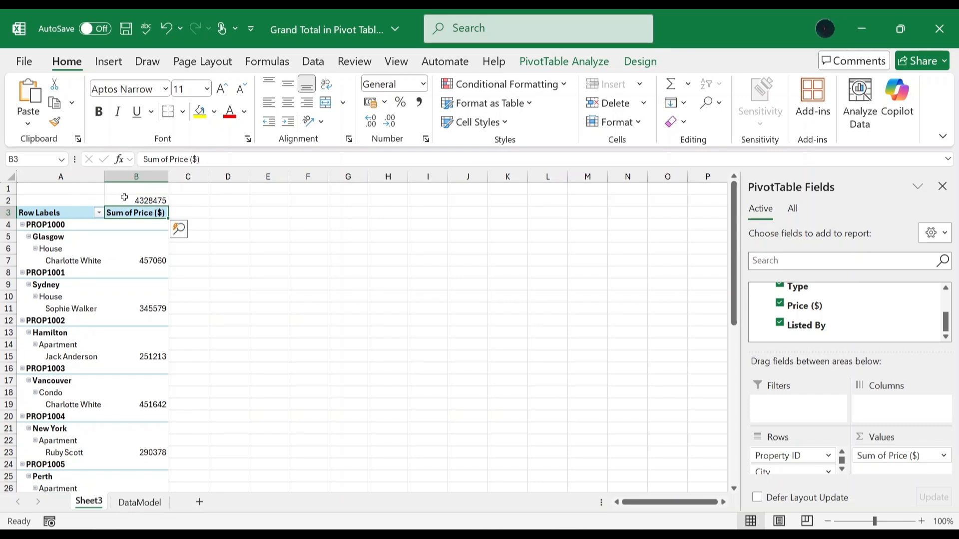
left_click(235, 221)
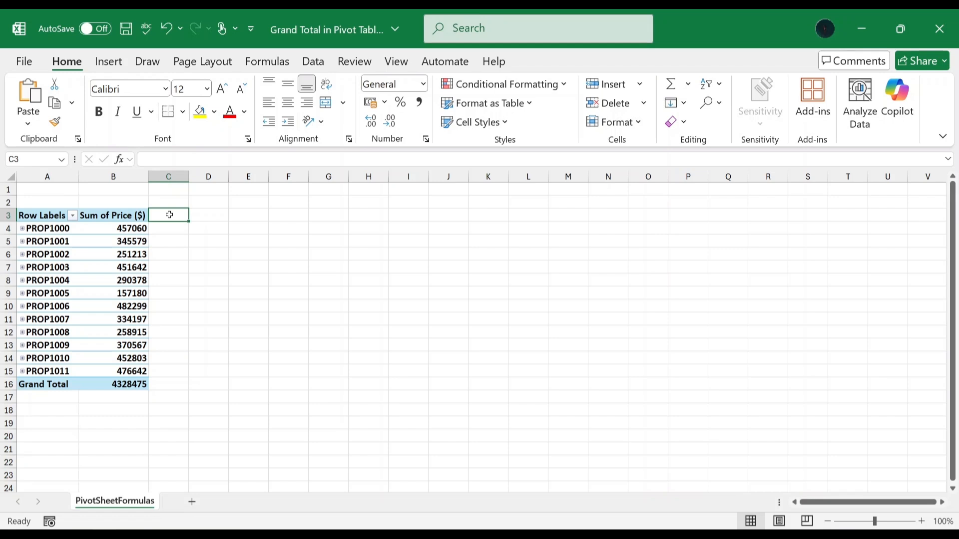
Copy the Grand Total label from A16 to A2 above the pivot table on the PivotSheetFormulas sheet.
key("ctrl+z")
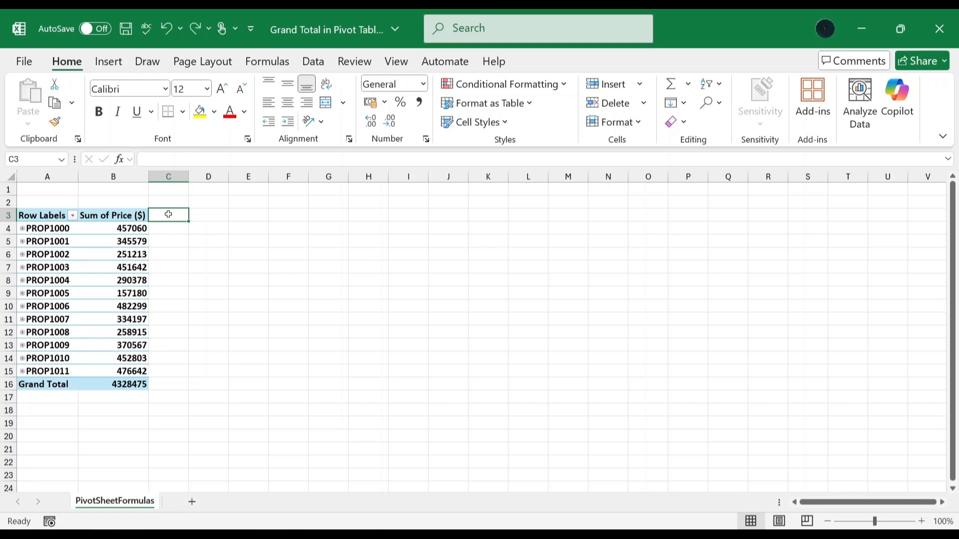
left_click(43, 384)
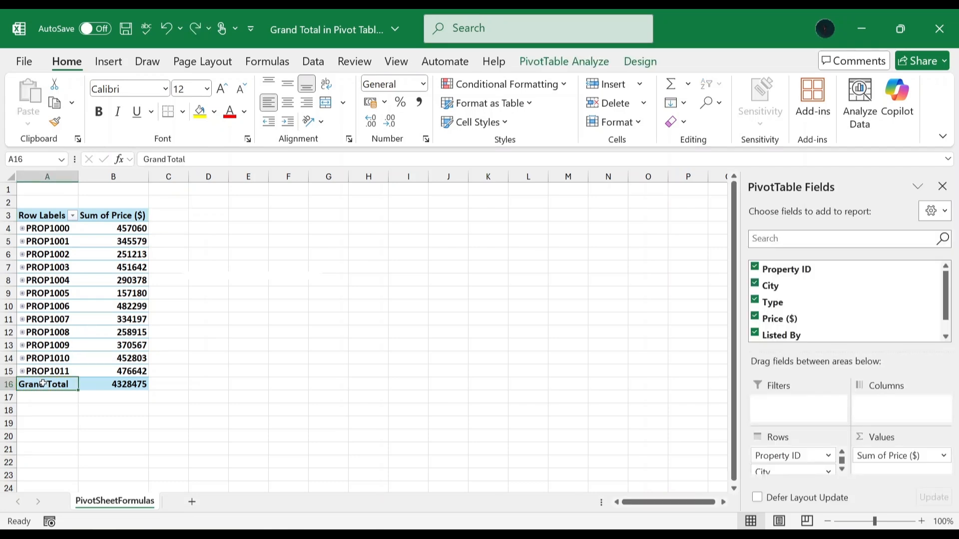
key("ctrl+c")
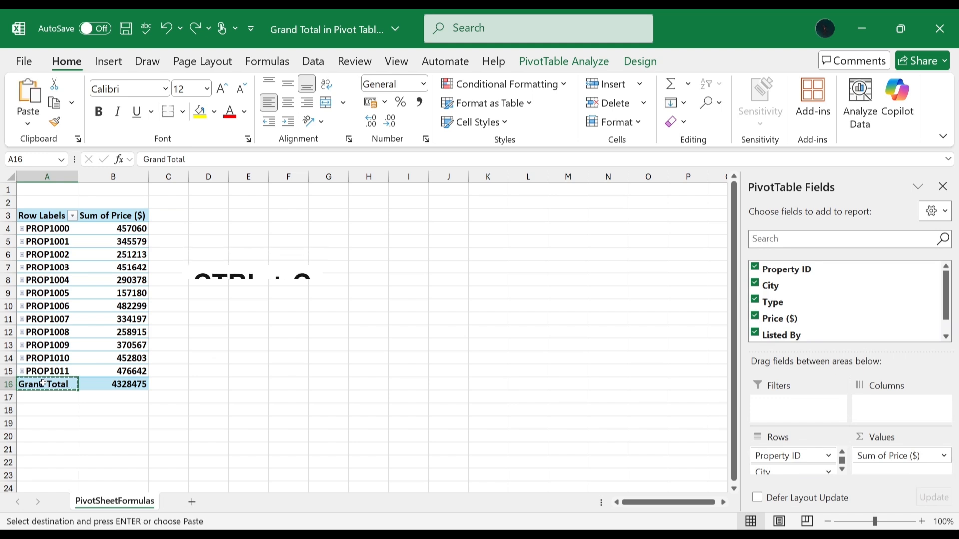
left_click(51, 202)
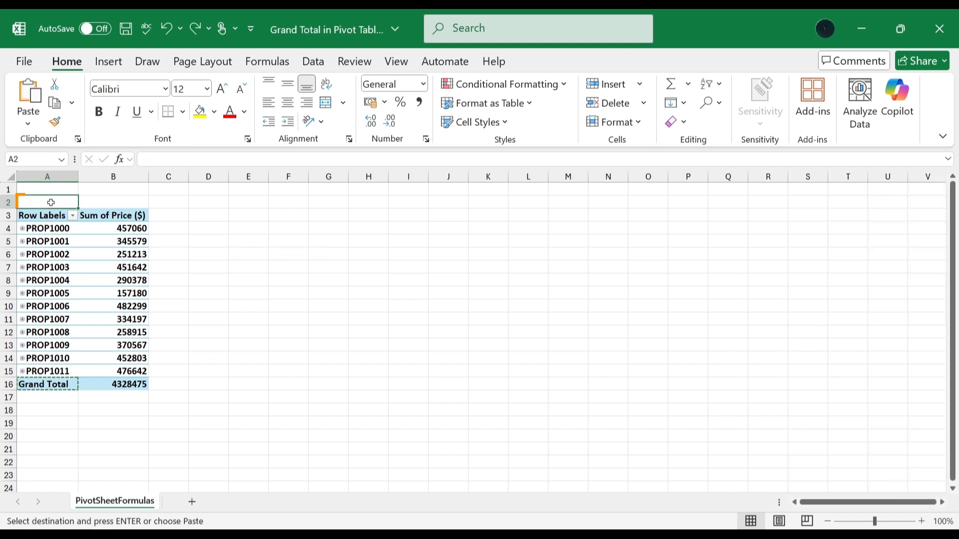
key("Return")
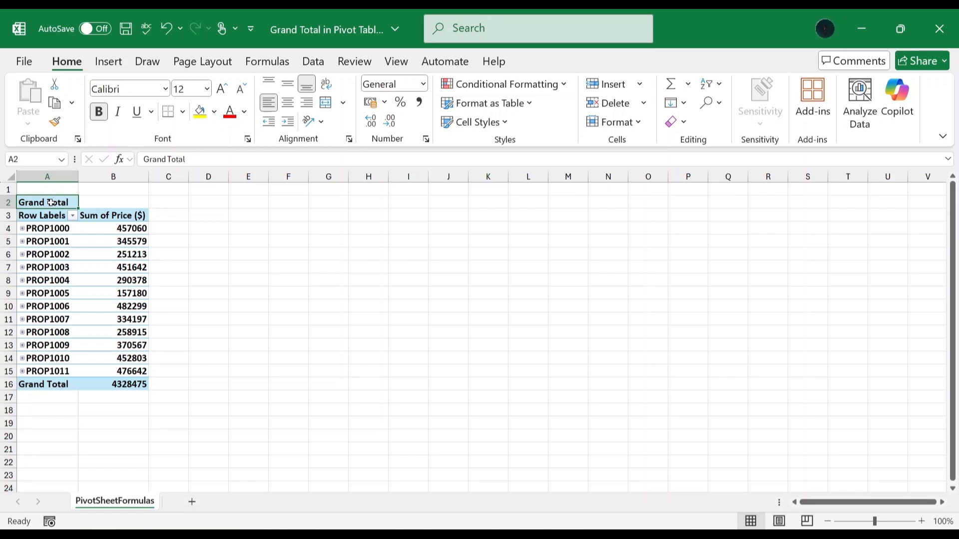
Reference the pivot table's grand total cell B16 in B2 with the formula =GETPIVOTDATA("Price ($)",$A$3).
left_click(98, 200)
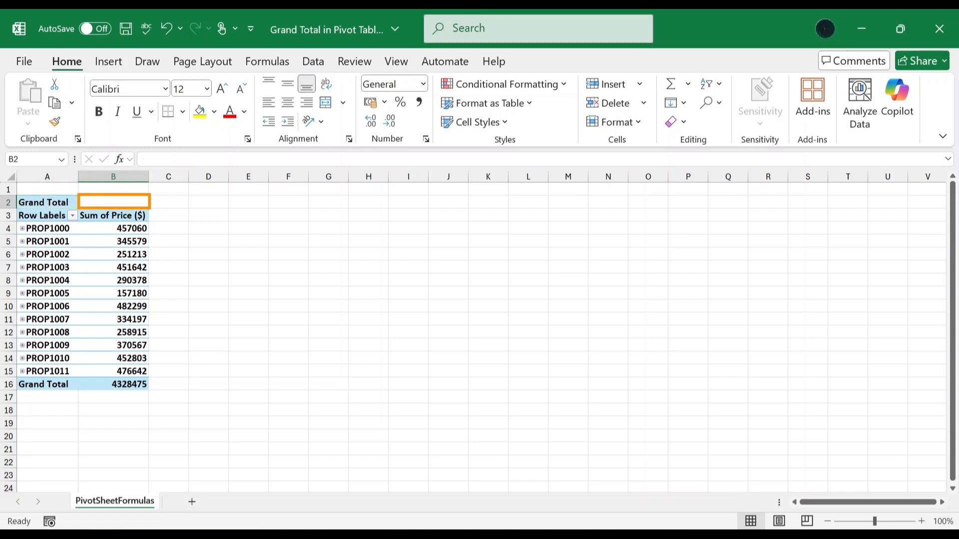
type("=")
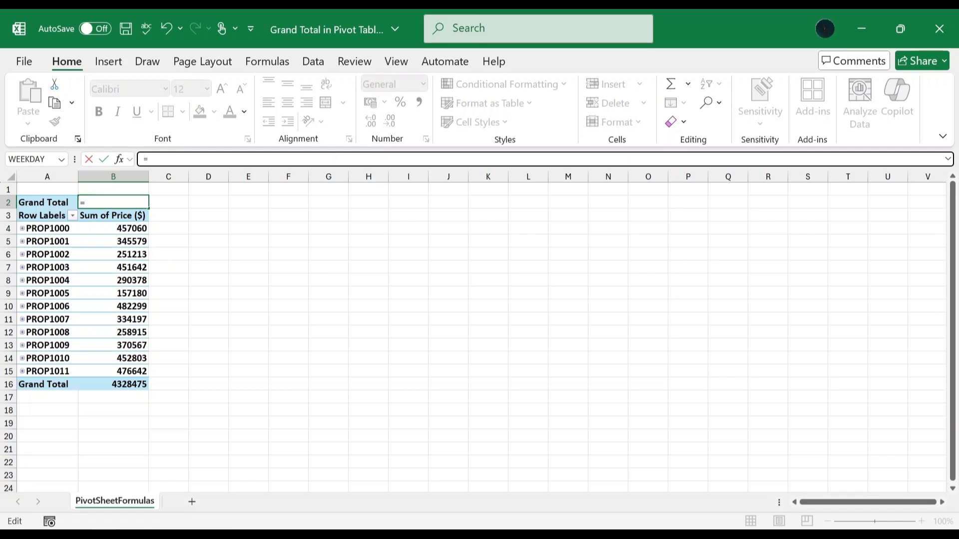
left_click(117, 386)
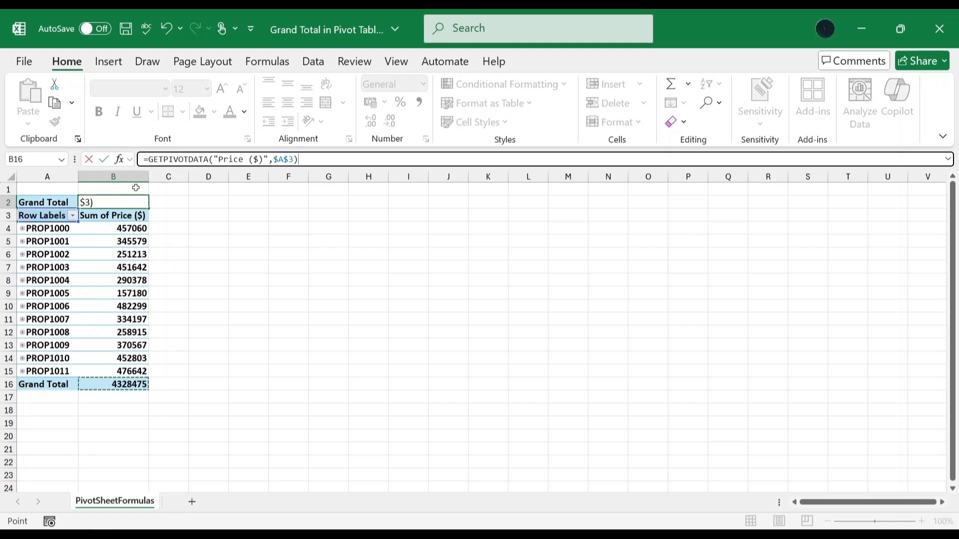
key("Return")
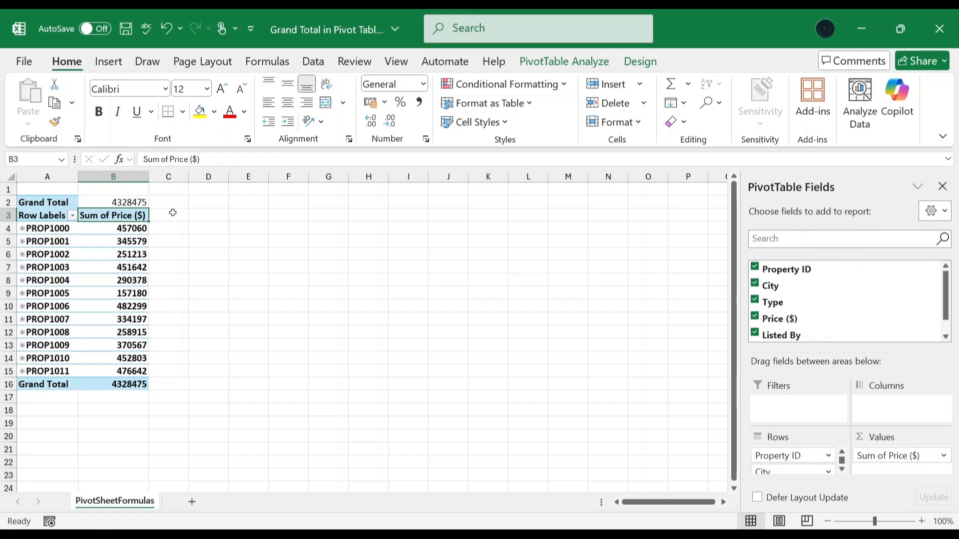
Replace the GETPIVOTDATA formula in B2 with =XLOOKUP("Grand Total",A:A,B:B,,1,-1).
left_click(138, 201)
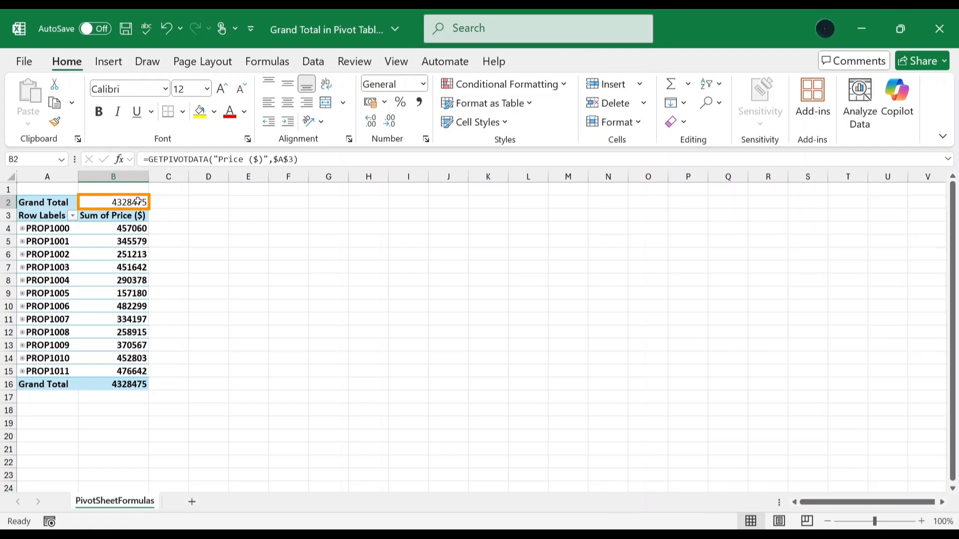
left_click(309, 160)
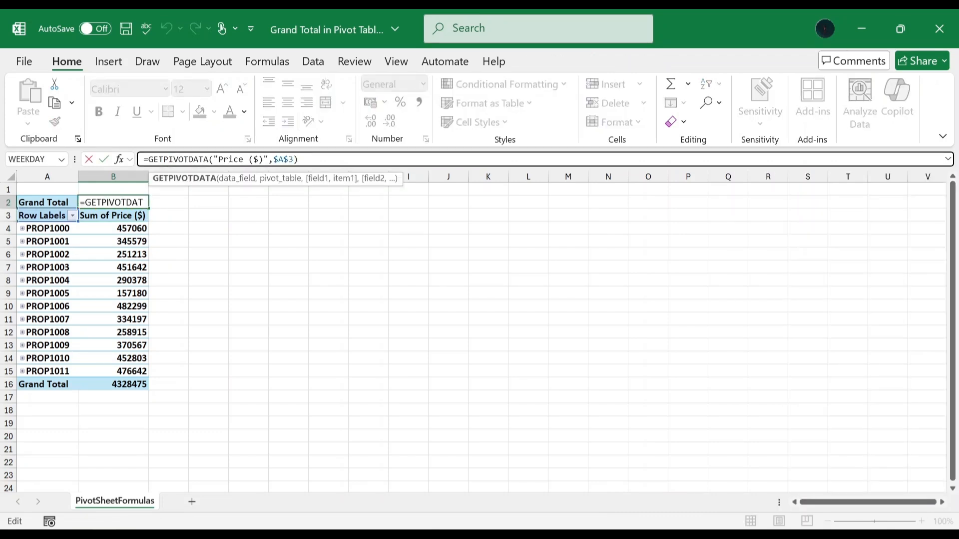
key("ctrl+a")
key("BackSpace")
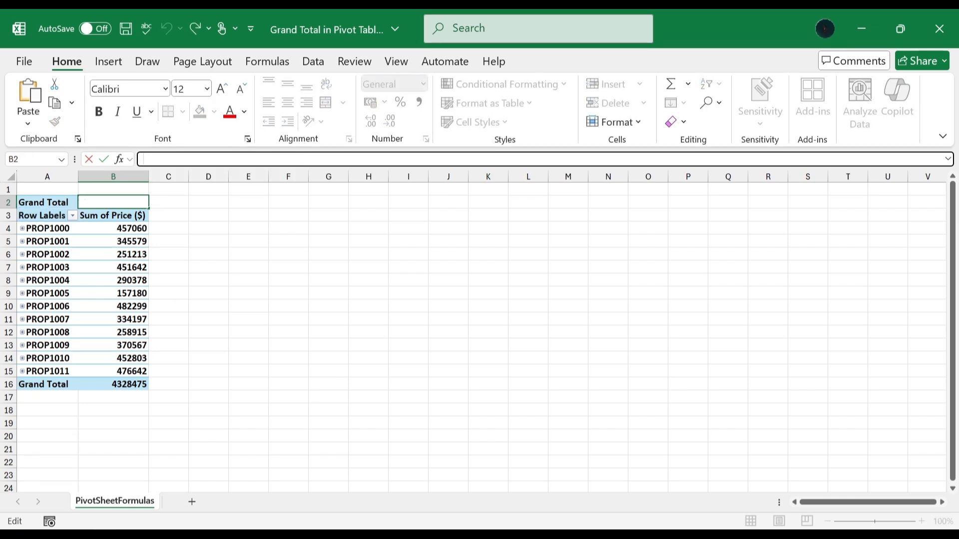
key("ctrl+v")
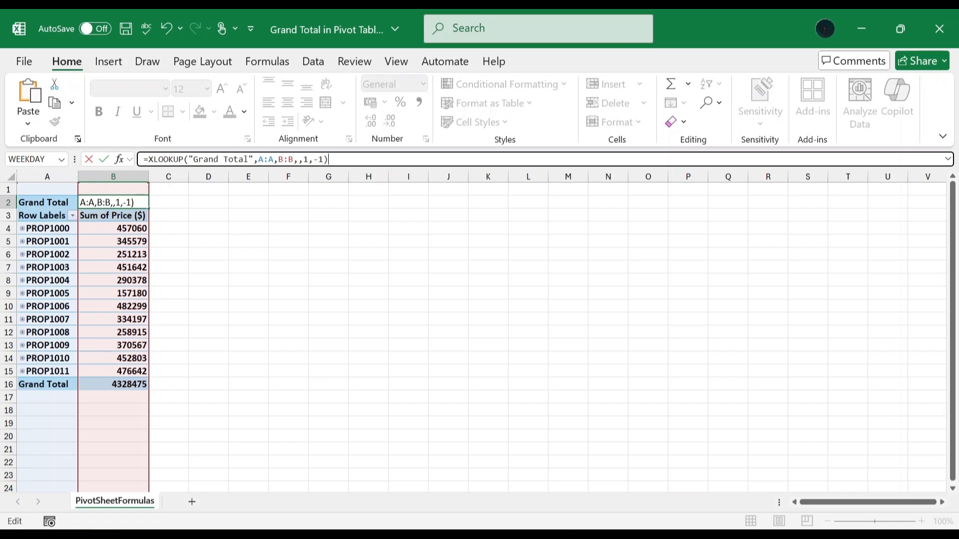
key("Return")
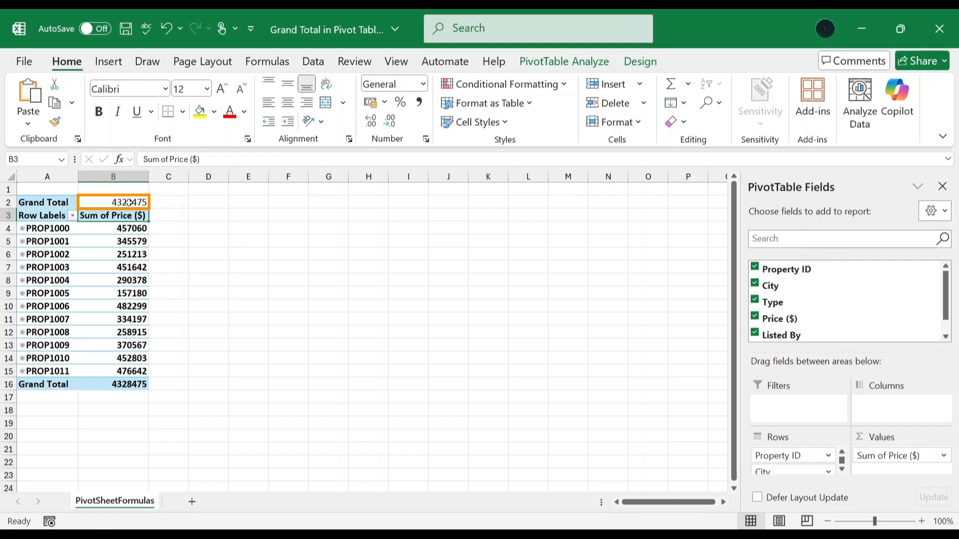
Replace the XLOOKUP formula in B2 with =MAX(B3:B16).
key("Up")
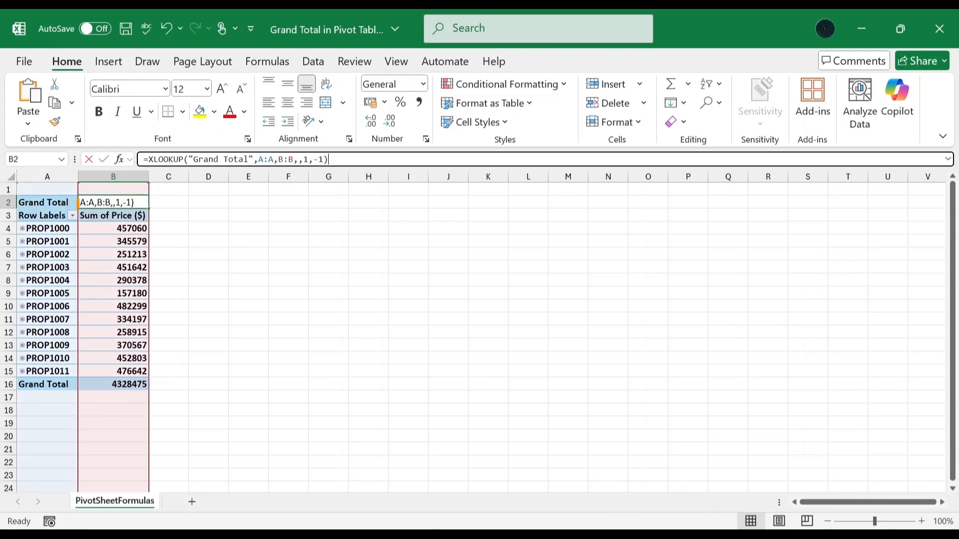
triple_click(202, 160)
key("BackSpace")
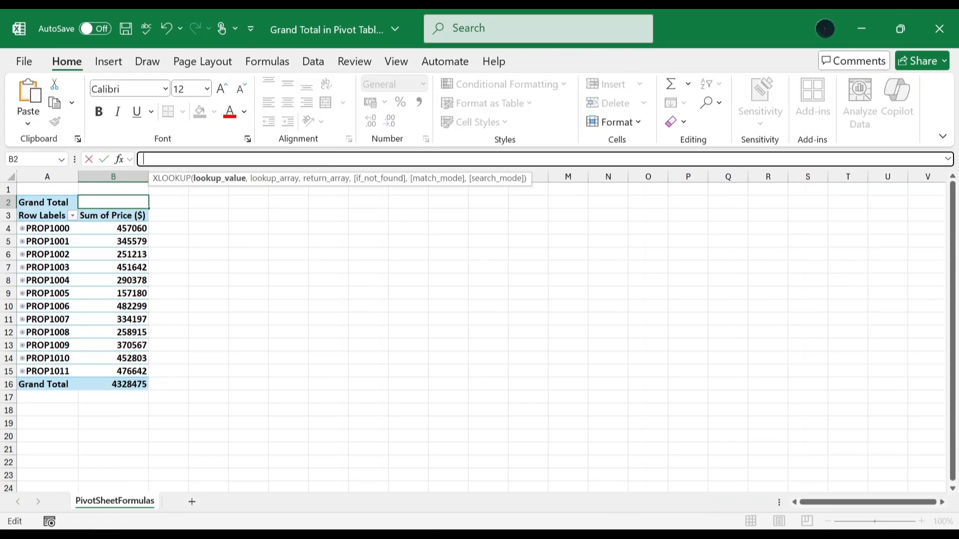
type("=MAX")
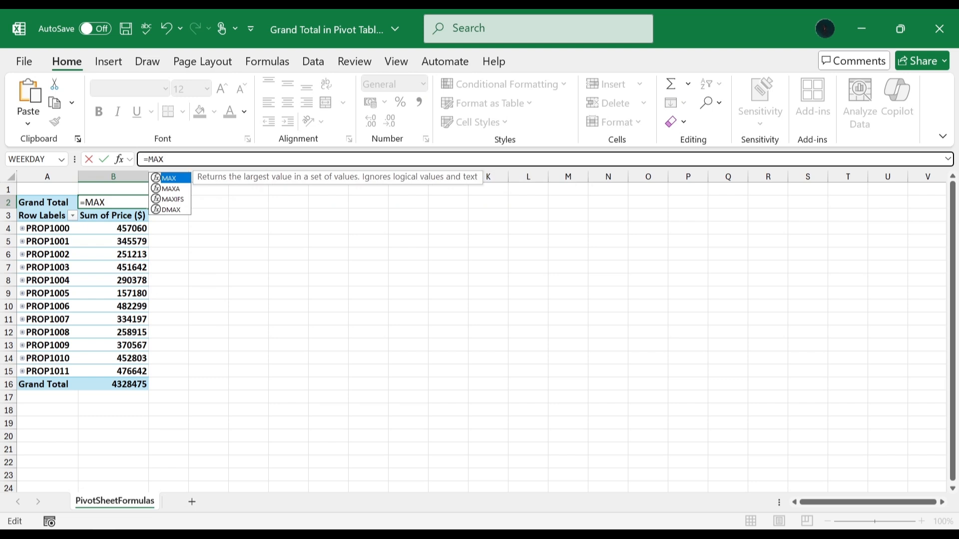
type("(")
left_click_drag(114, 215, 112, 382)
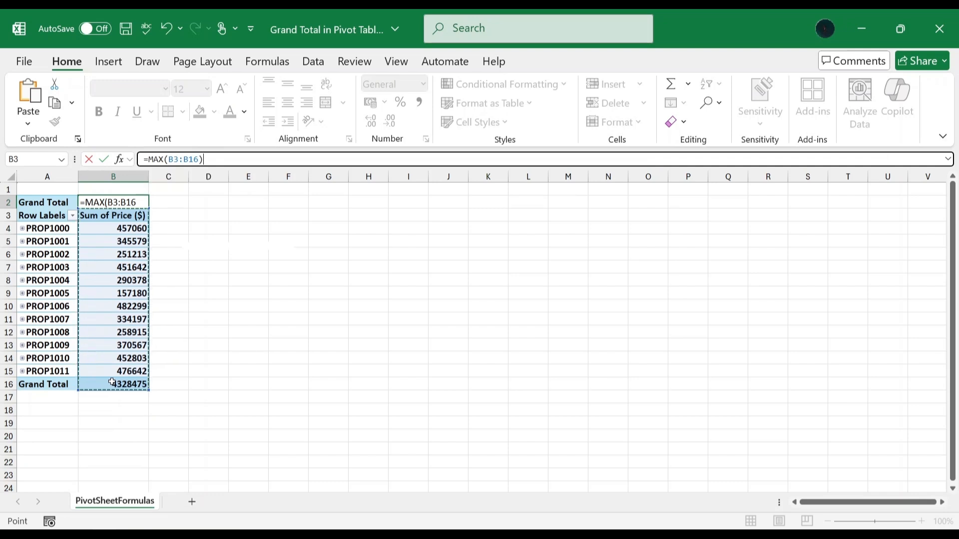
key("Return")
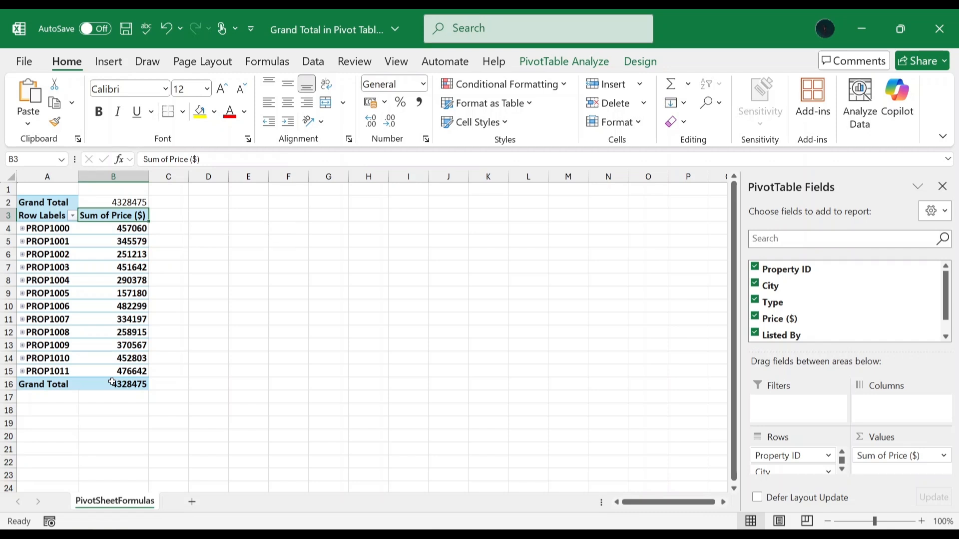
left_click(175, 221)
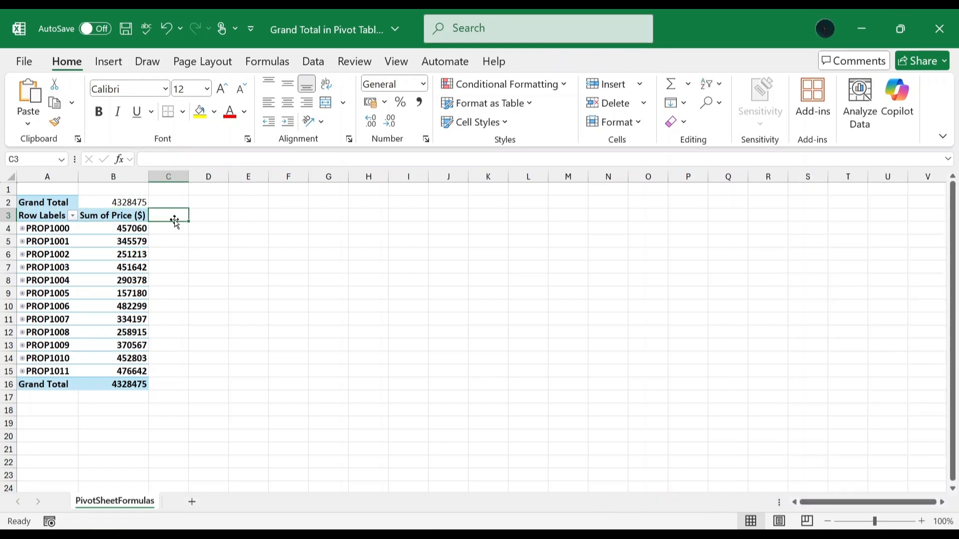